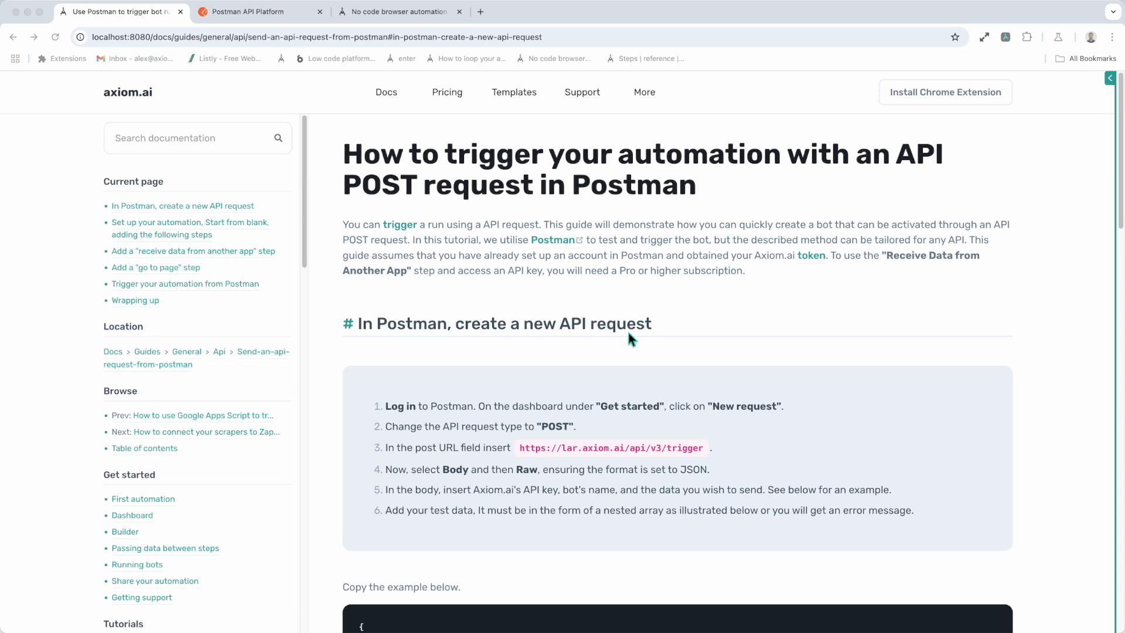
Follow the guide's first instruction by switching to Postman and creating a new API request.
{"action": "scroll", "coordinate": [629, 340], "scroll_direction": "up", "scroll_amount": 2}
{"action": "scroll", "coordinate": [593, 403], "scroll_direction": "down", "scroll_amount": 1}
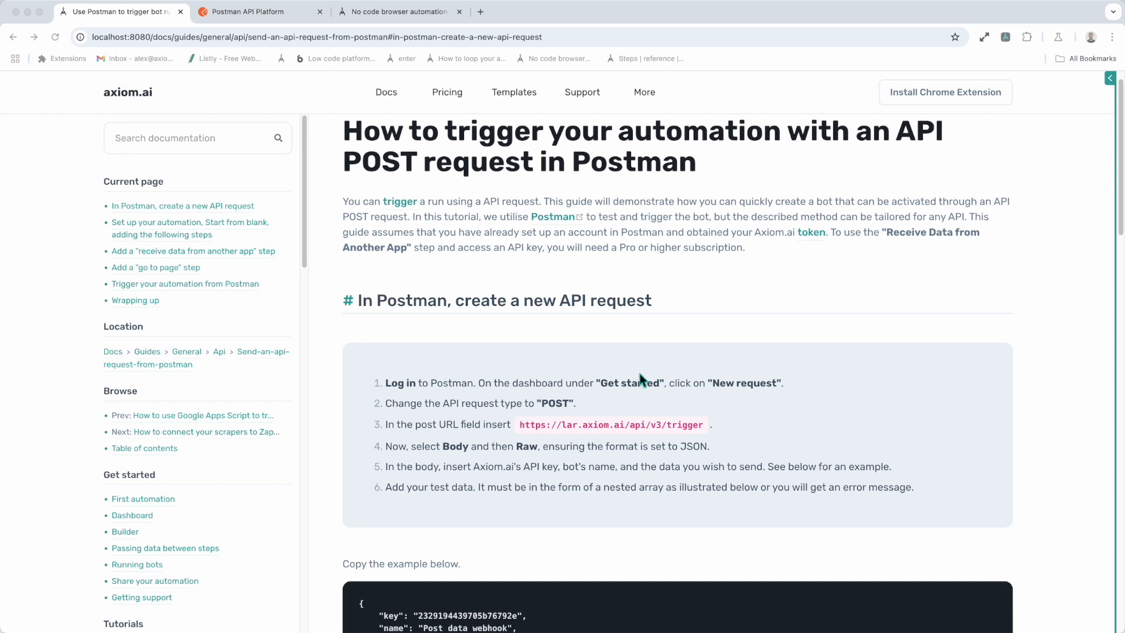
{"action": "scroll", "coordinate": [571, 430], "scroll_direction": "down", "scroll_amount": 1}
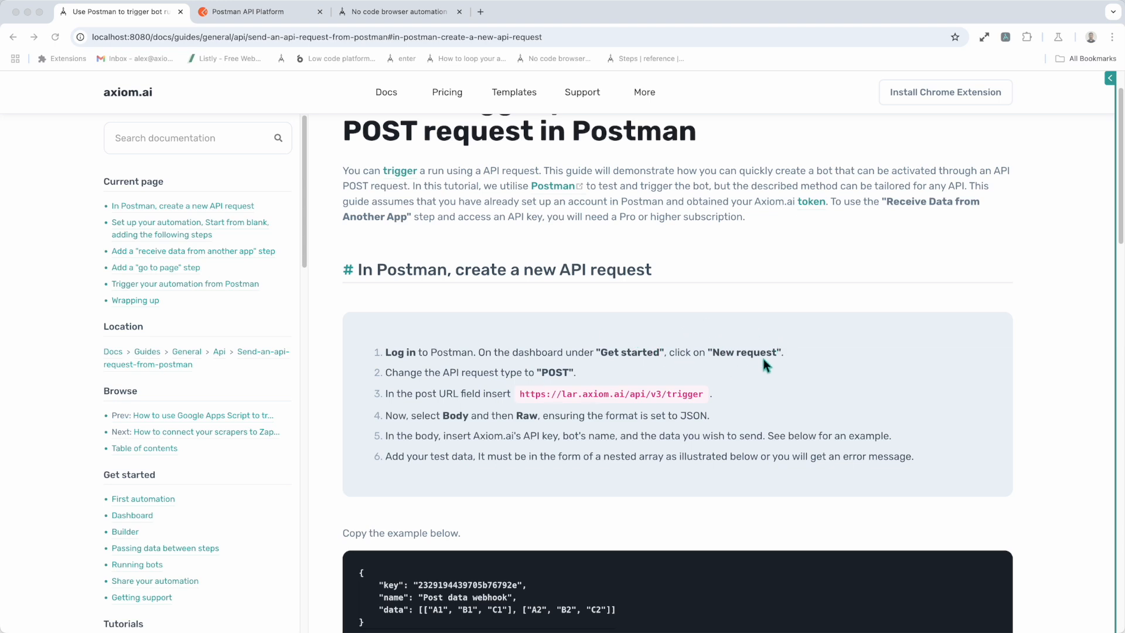
{"action": "left_click", "coordinate": [262, 9]}
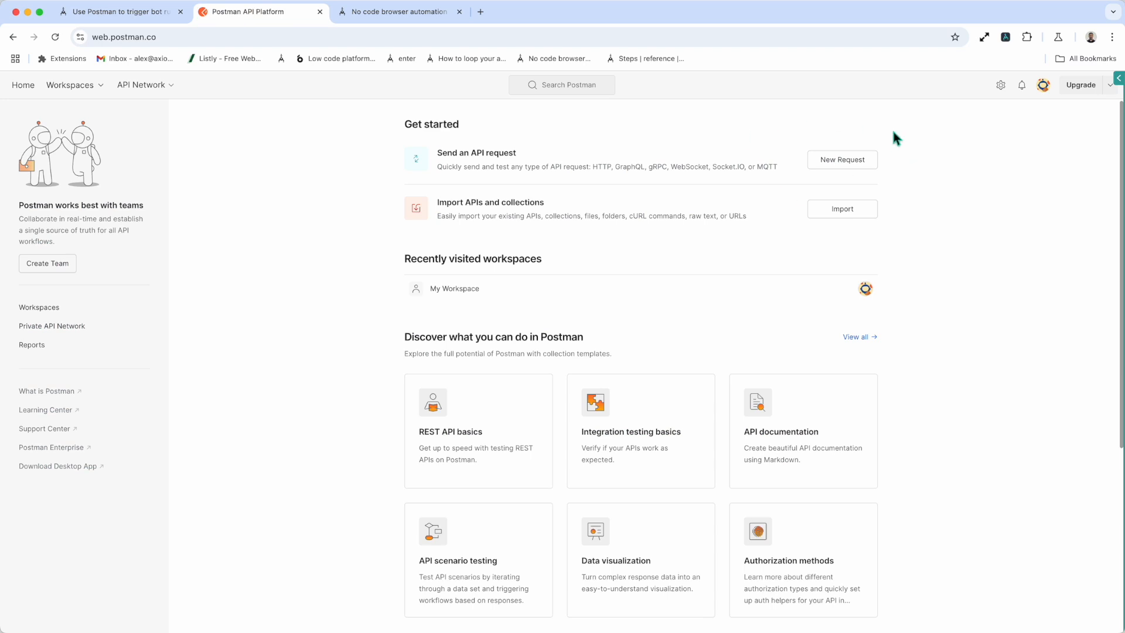
{"action": "left_click", "coordinate": [825, 160]}
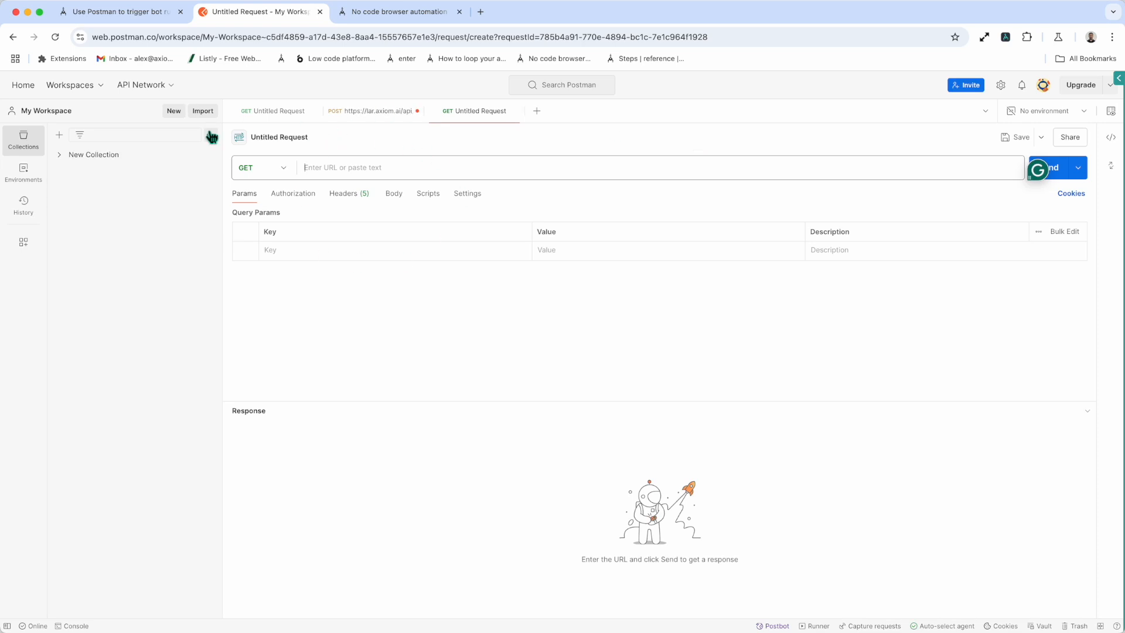
{"action": "left_click", "coordinate": [151, 13]}
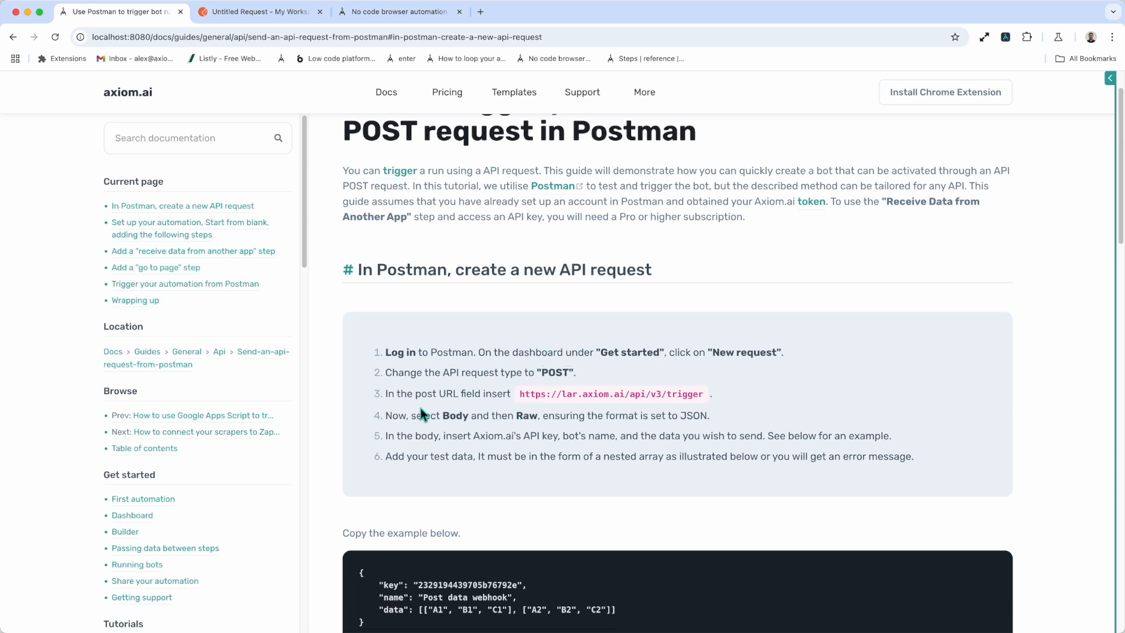
{"action": "left_click_drag", "start_coordinate": [520, 393], "coordinate": [702, 395]}
{"action": "key", "text": "super+c"}
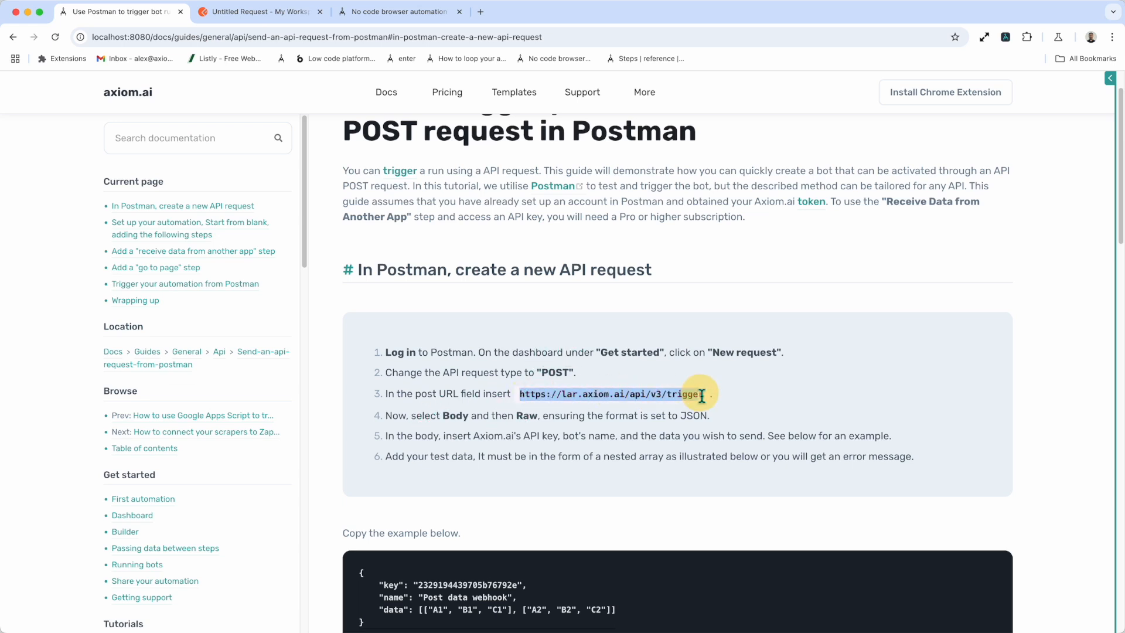
{"action": "left_click", "coordinate": [234, 20]}
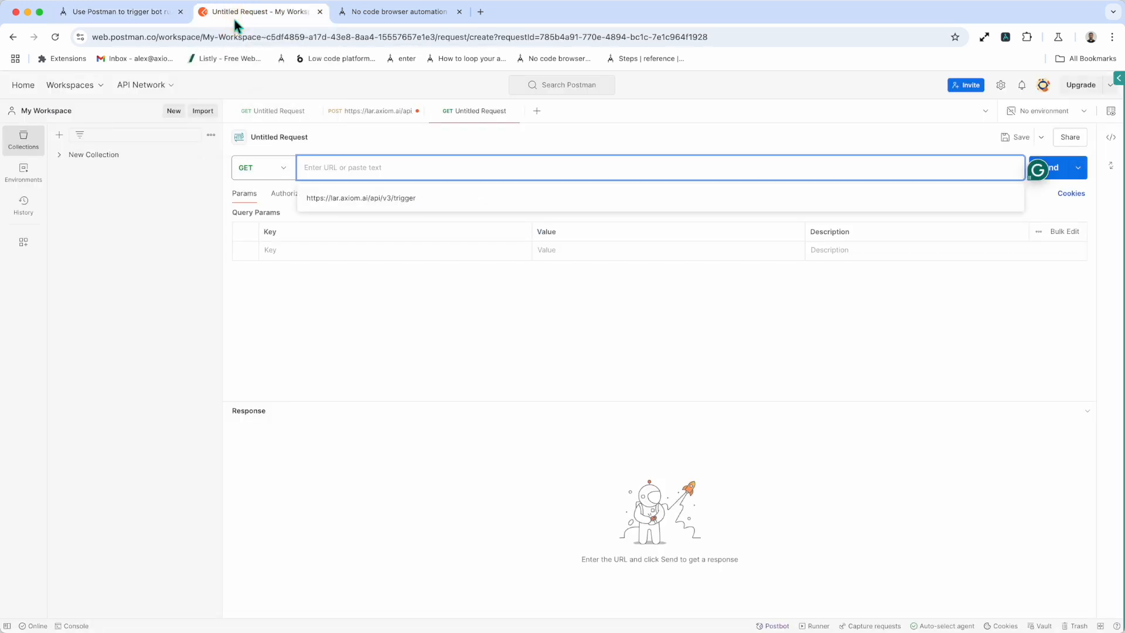
{"action": "left_click", "coordinate": [289, 177]}
{"action": "left_click", "coordinate": [278, 214]}
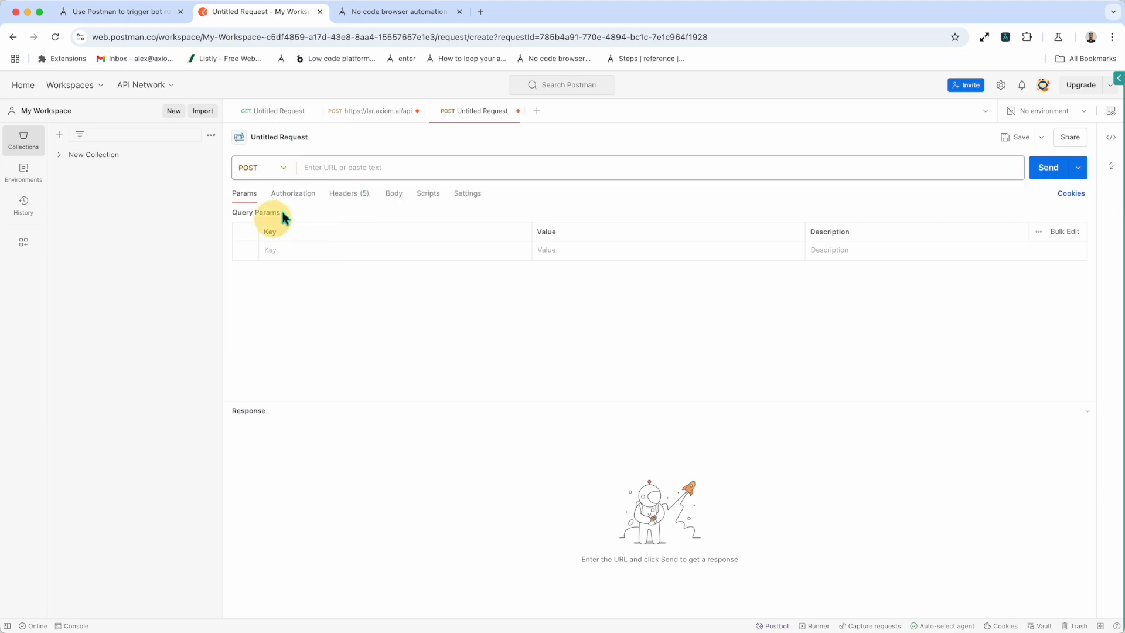
{"action": "left_click", "coordinate": [333, 172]}
{"action": "key", "text": "super+v"}
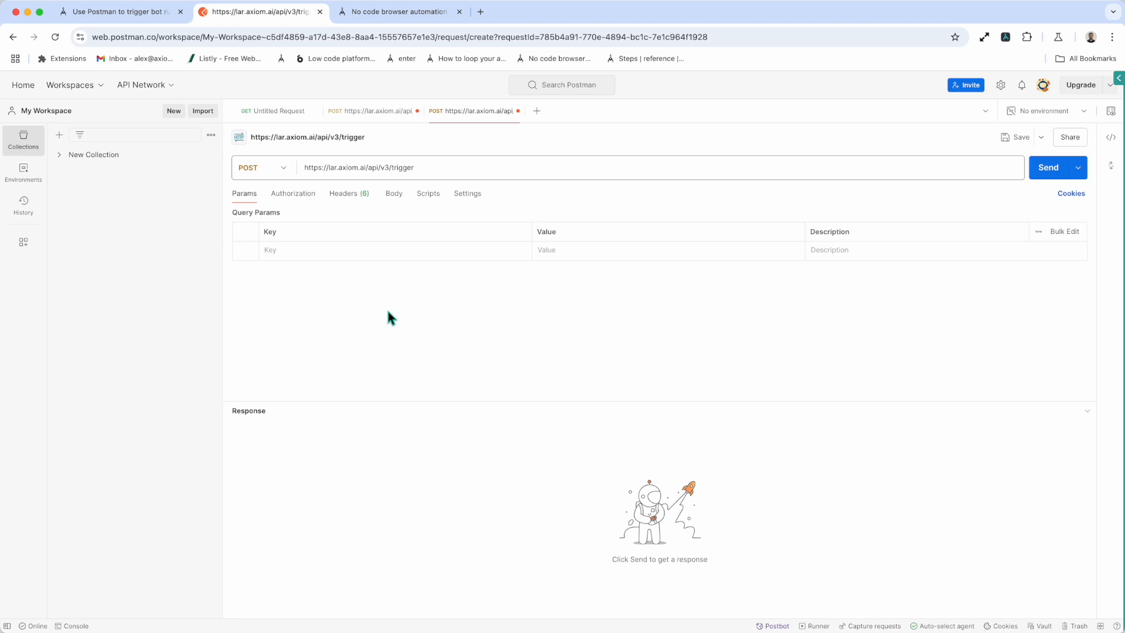
Check the guide's body instructions, and set the Postman request's body format to raw JSON.
{"action": "left_click", "coordinate": [126, 17]}
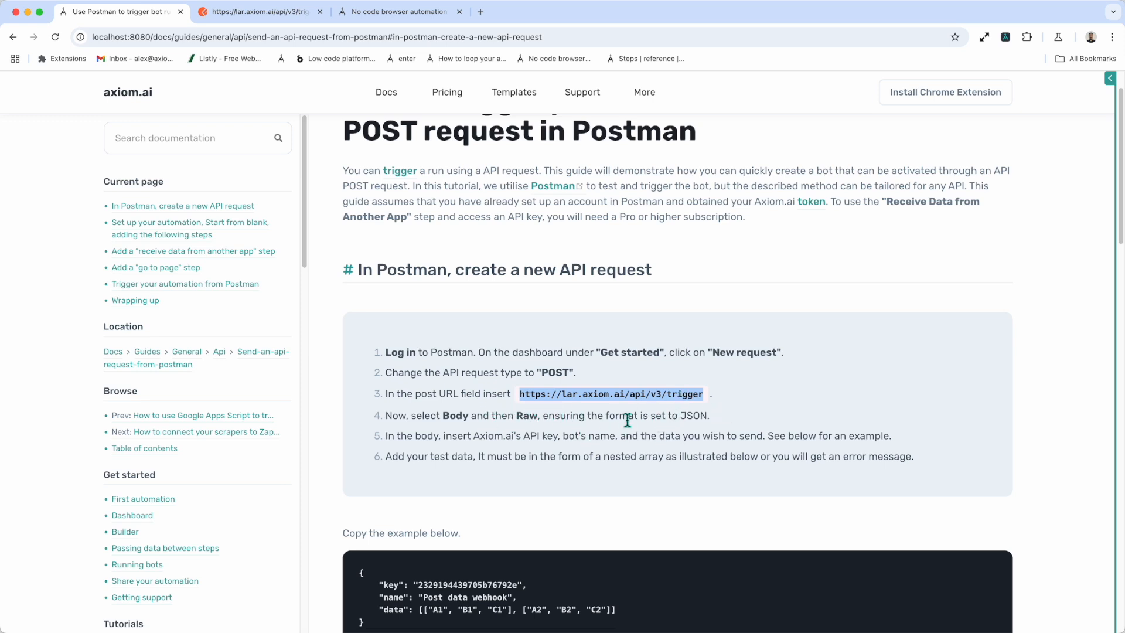
{"action": "left_click", "coordinate": [269, 16]}
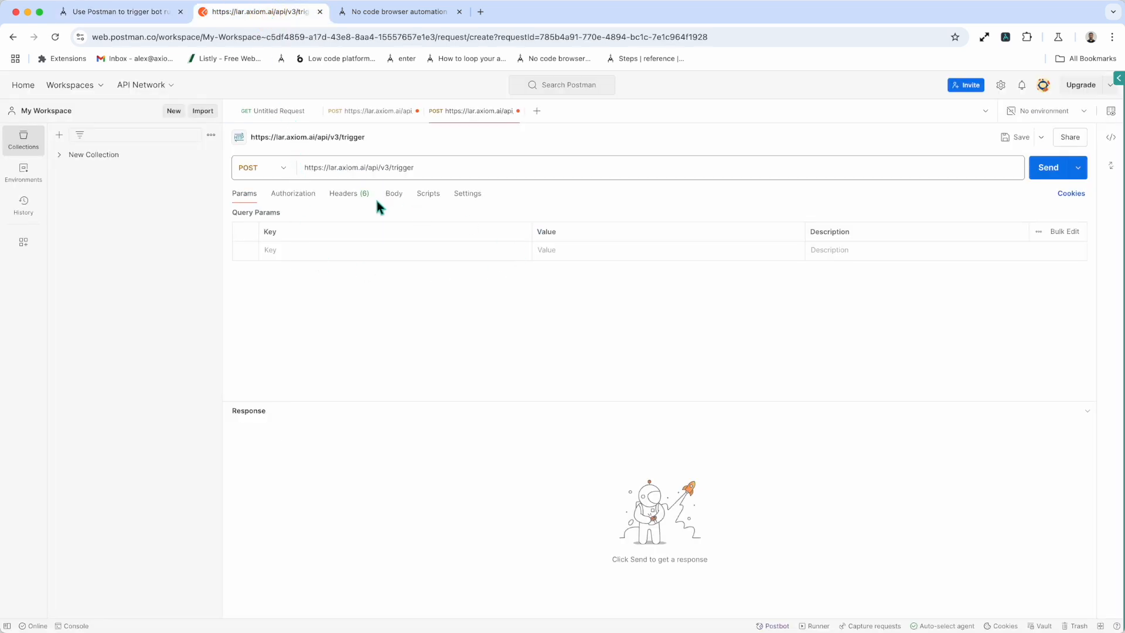
{"action": "left_click", "coordinate": [398, 200]}
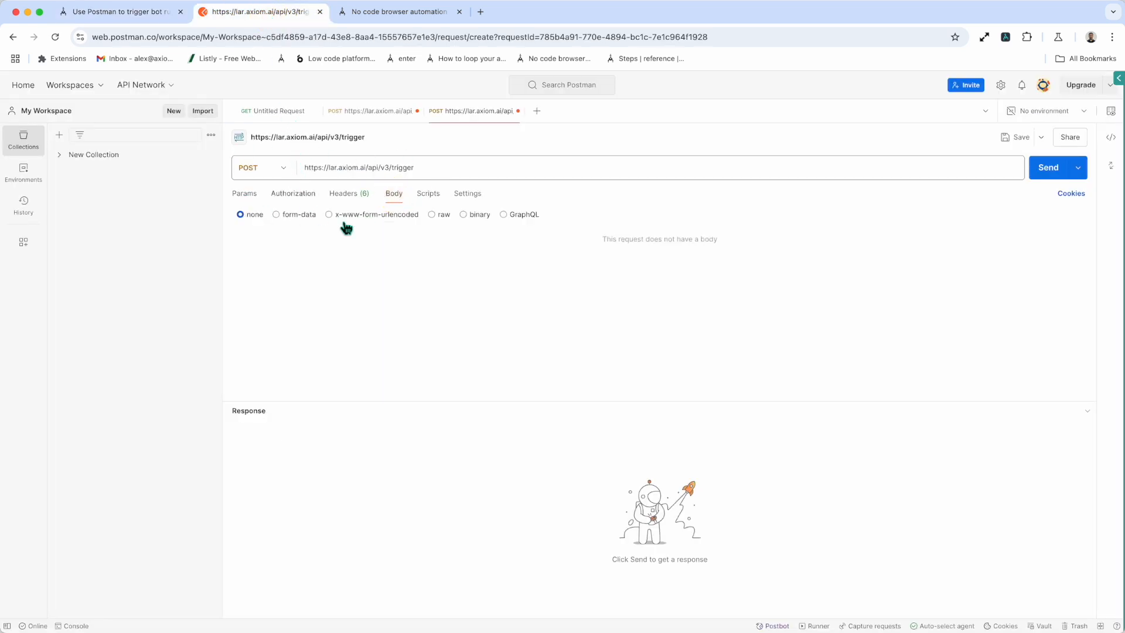
{"action": "left_click", "coordinate": [432, 216]}
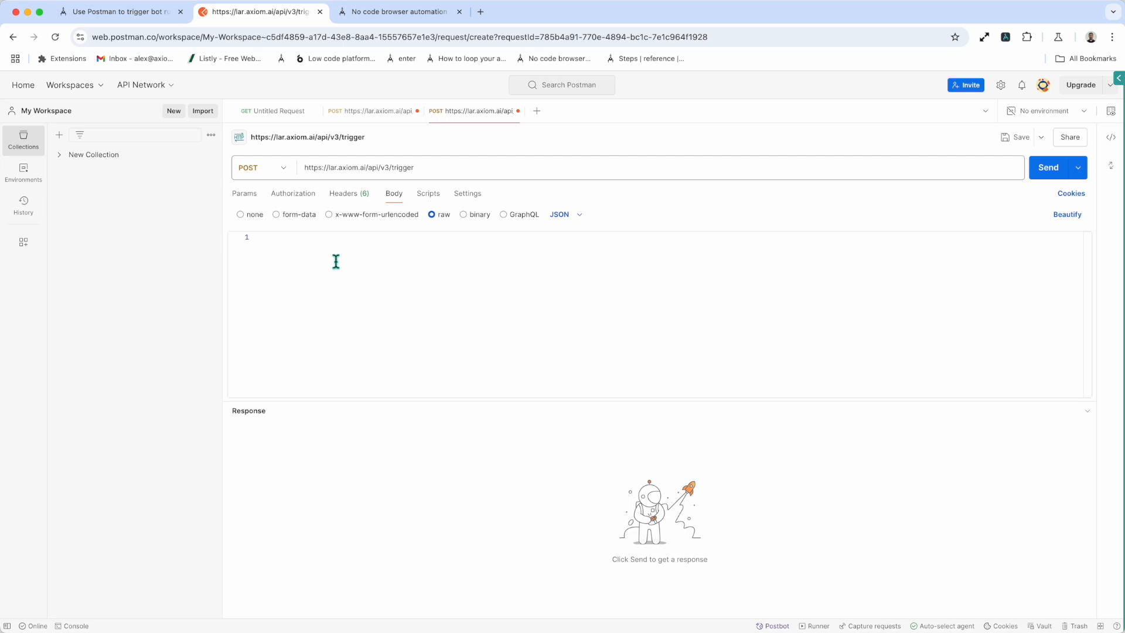
Copy the guide's example JSON, containing the API key, the name "Post data webhook" and the nested data array, into the Postman request's raw body.
{"action": "left_click", "coordinate": [135, 12]}
{"action": "scroll", "coordinate": [350, 435], "scroll_direction": "down", "scroll_amount": 3}
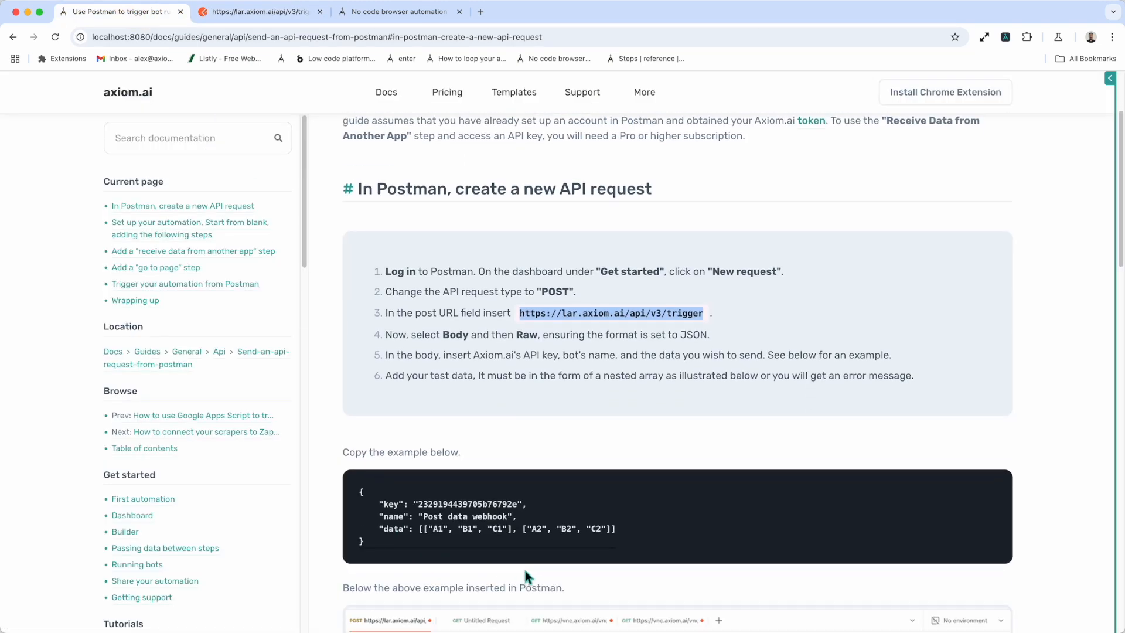
{"action": "left_click_drag", "start_coordinate": [393, 554], "coordinate": [434, 462]}
{"action": "left_click", "coordinate": [514, 452]}
{"action": "scroll", "coordinate": [469, 548], "scroll_direction": "down", "scroll_amount": 5}
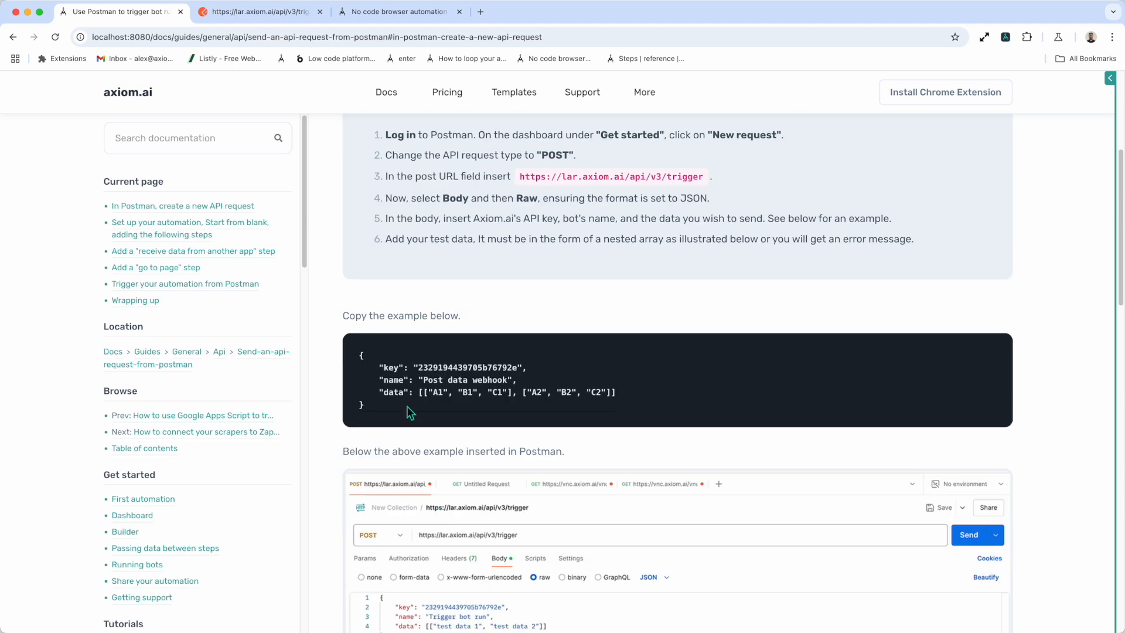
{"action": "triple_click", "coordinate": [464, 367]}
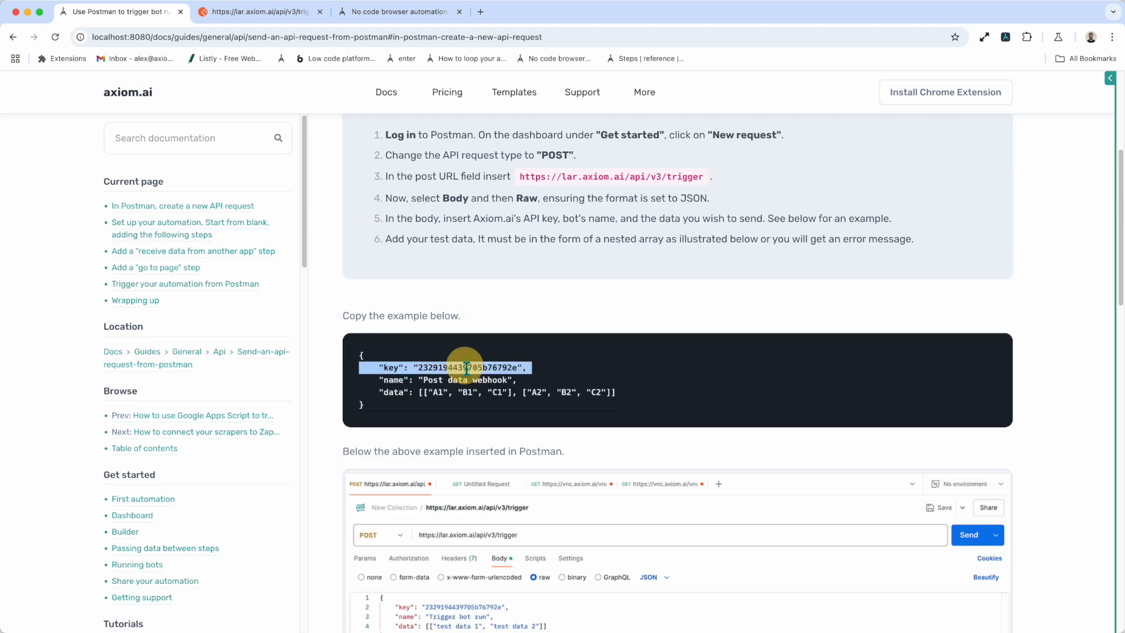
{"action": "left_click", "coordinate": [492, 327]}
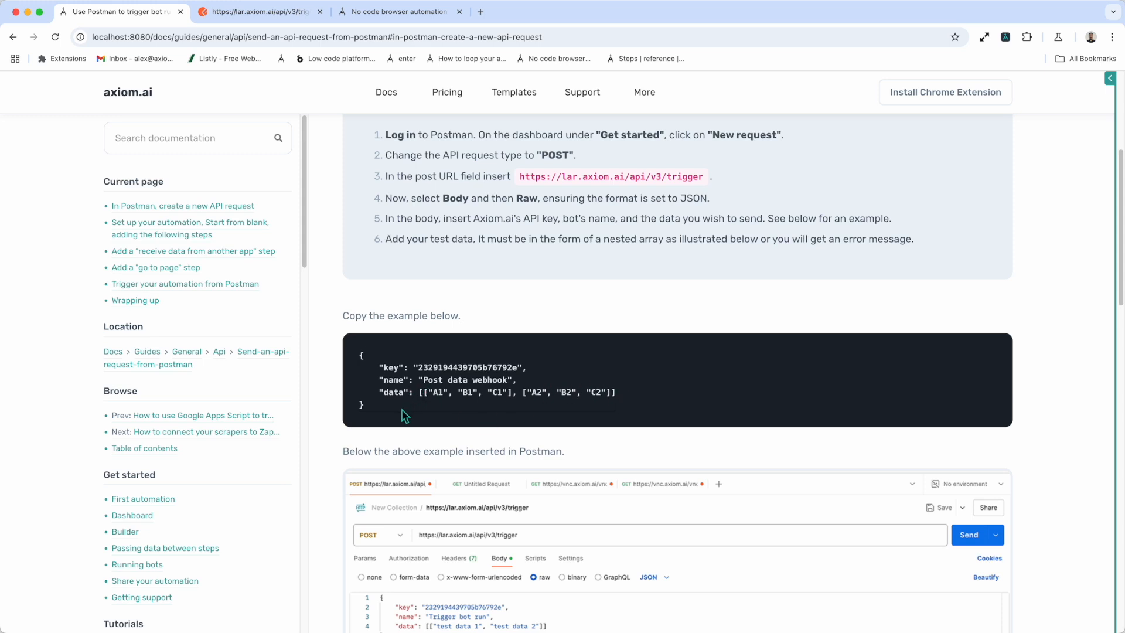
{"action": "left_click_drag", "start_coordinate": [402, 409], "coordinate": [358, 363]}
{"action": "key", "text": "cmd+c"}
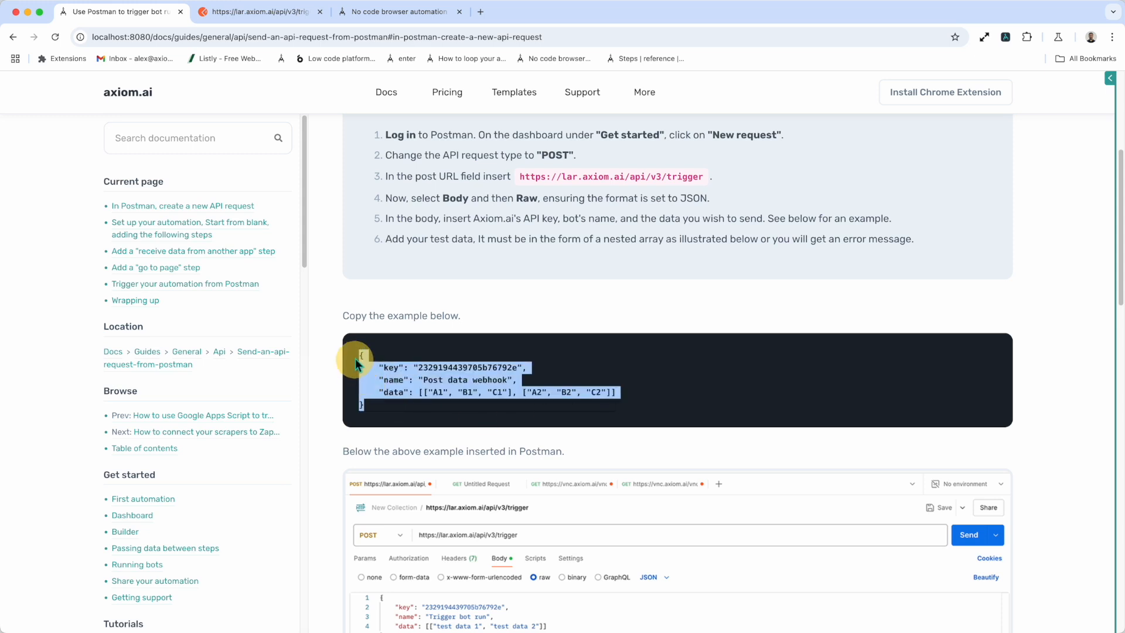
{"action": "left_click", "coordinate": [255, 10]}
{"action": "left_click", "coordinate": [307, 282]}
{"action": "key", "text": "cmd+v"}
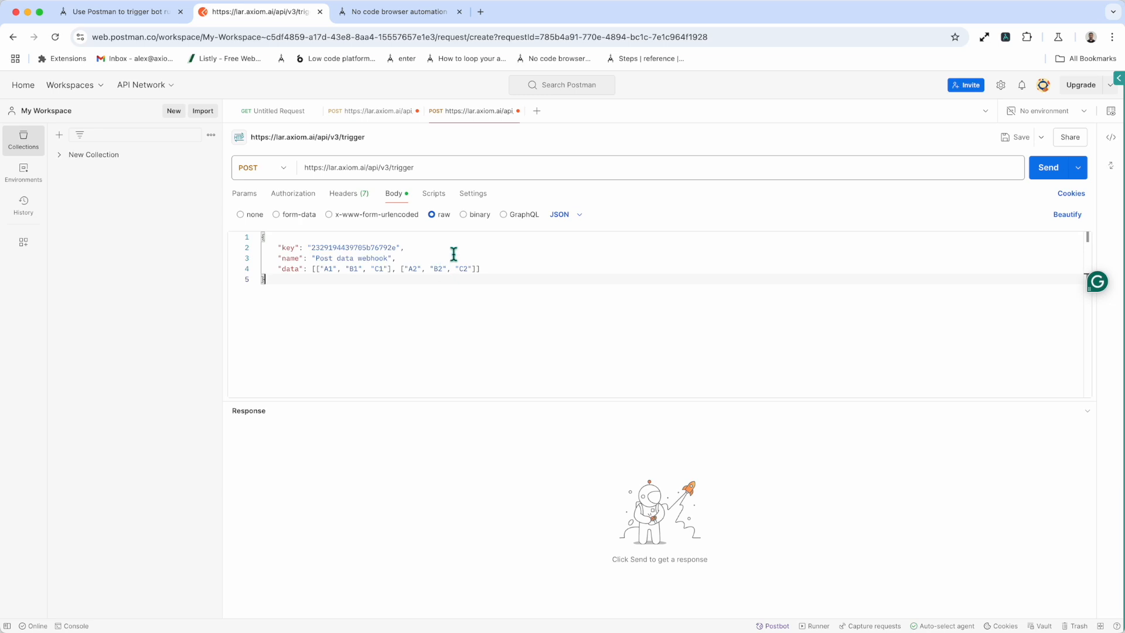
Return to the axiom.ai guide and create a new automation with "Receive data from another app" as its first step.
{"action": "left_click", "coordinate": [126, 9]}
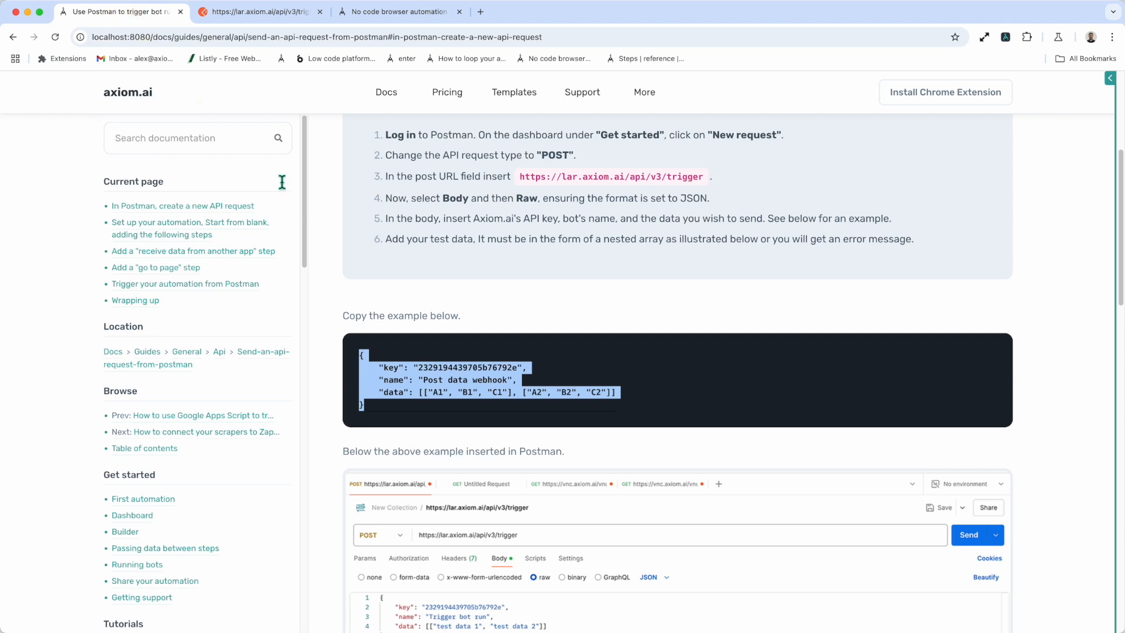
{"action": "scroll", "coordinate": [469, 507], "scroll_direction": "down", "scroll_amount": 3}
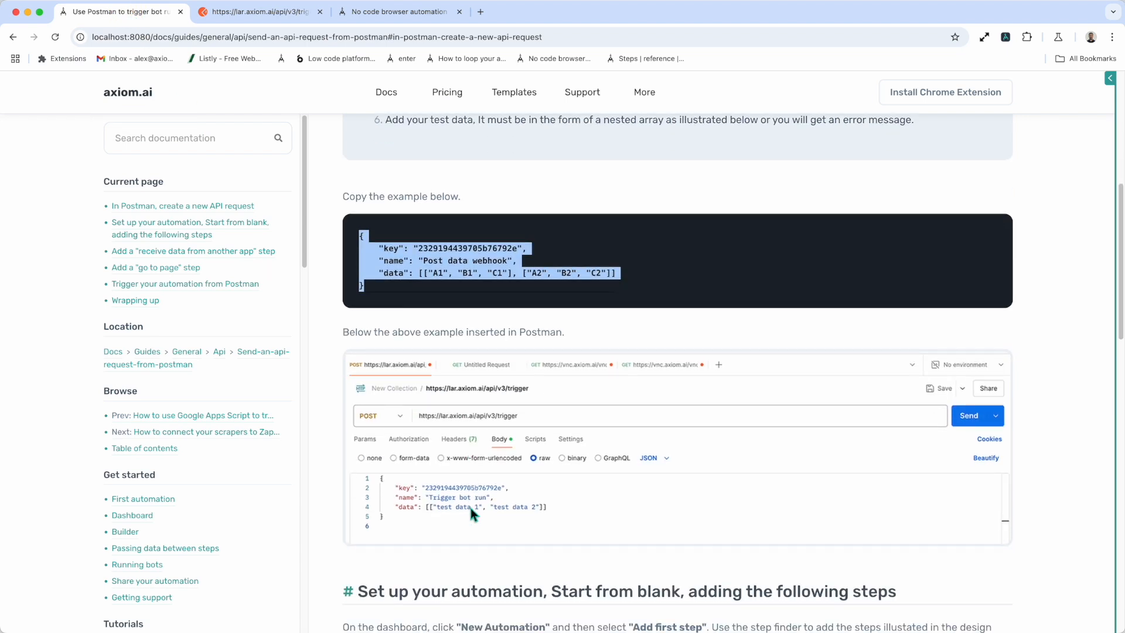
{"action": "scroll", "coordinate": [626, 374], "scroll_direction": "down", "scroll_amount": 5}
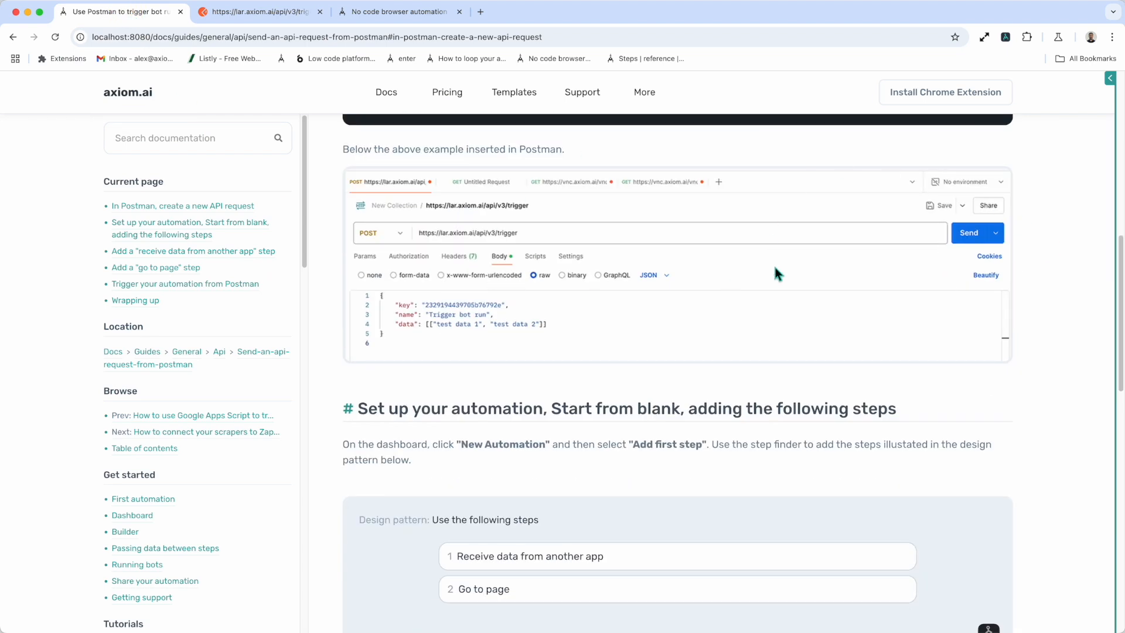
{"action": "scroll", "coordinate": [652, 429], "scroll_direction": "down", "scroll_amount": 2}
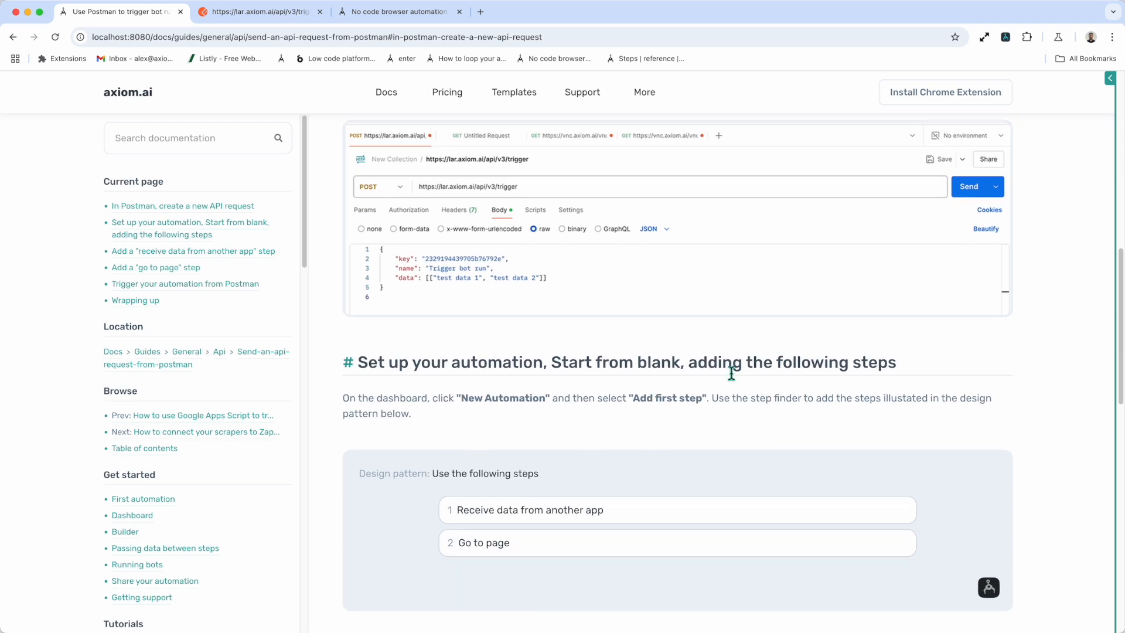
{"action": "left_click", "coordinate": [1104, 81]}
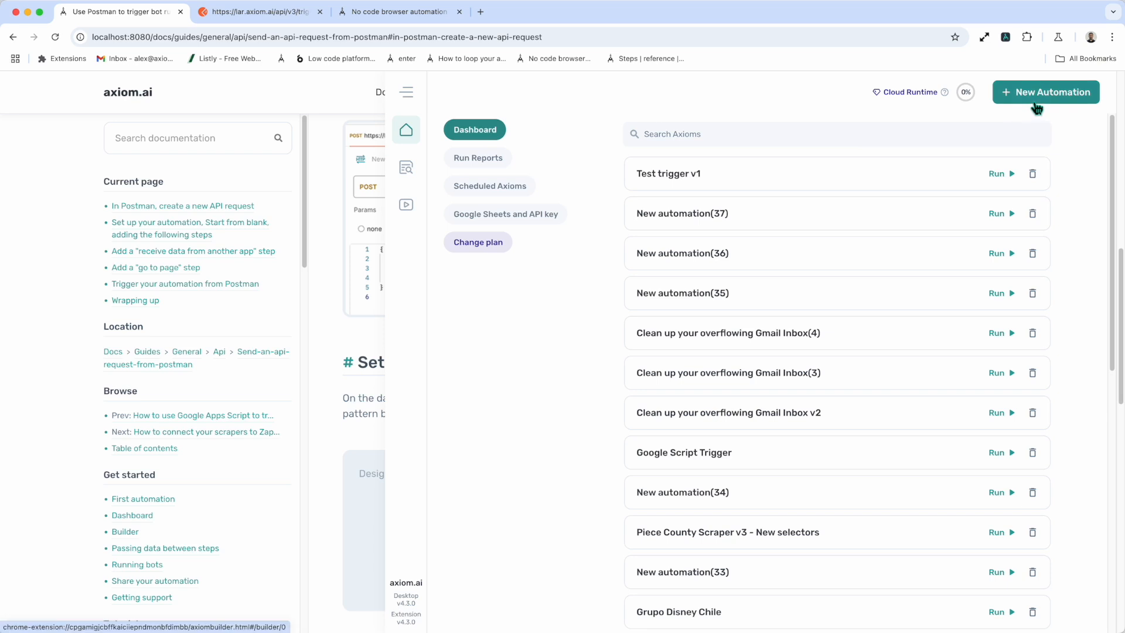
{"action": "left_click", "coordinate": [1032, 100]}
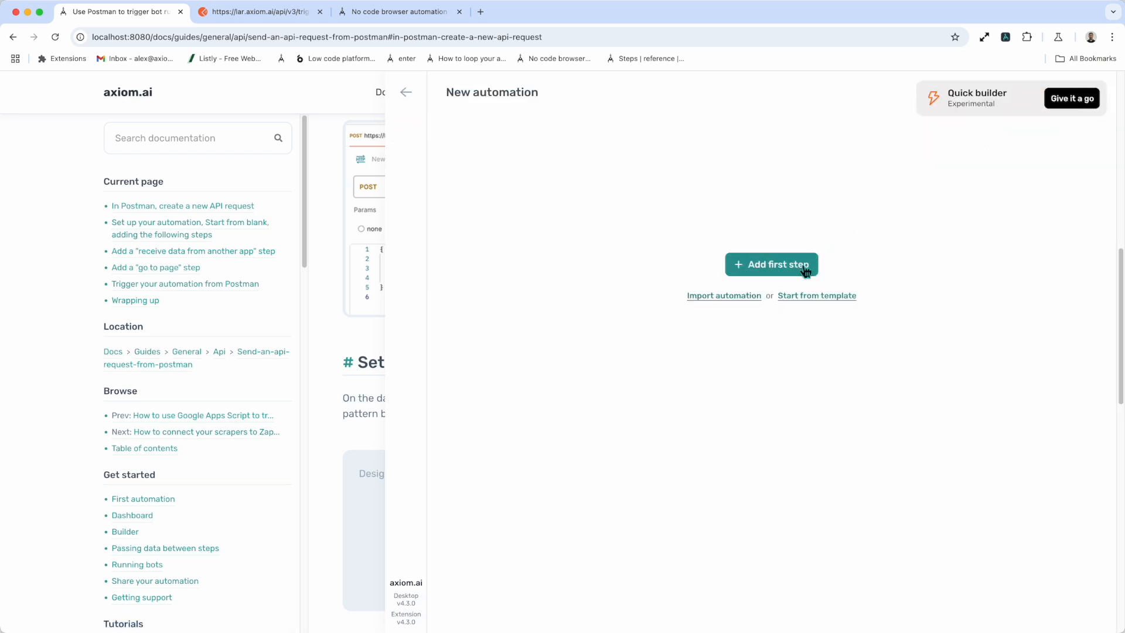
{"action": "left_click", "coordinate": [802, 267]}
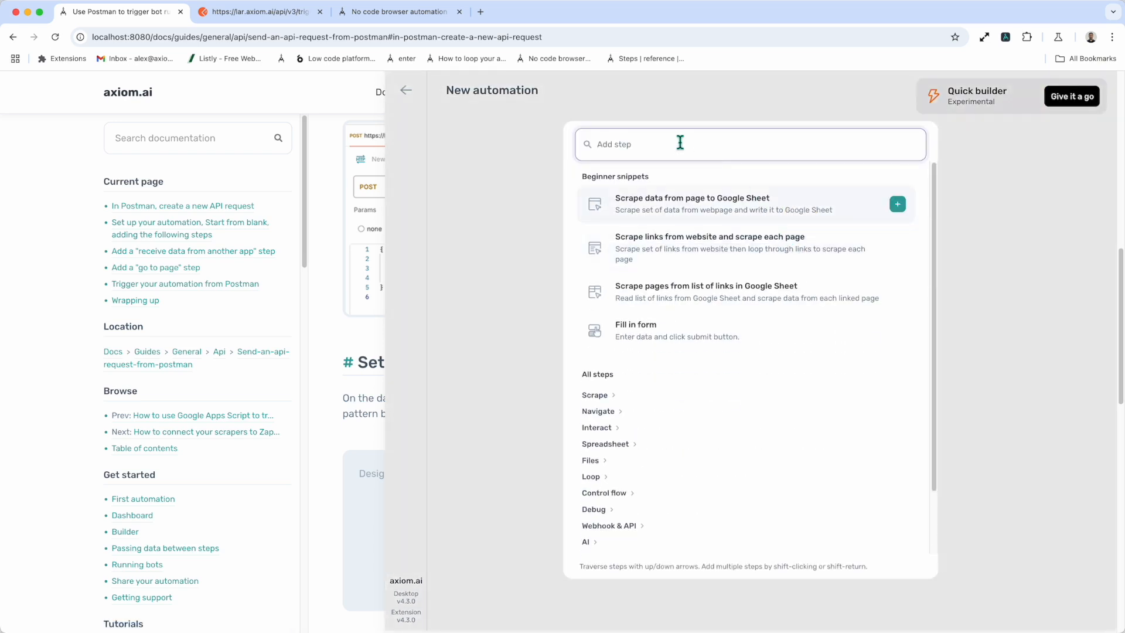
{"action": "type", "text": "rec"}
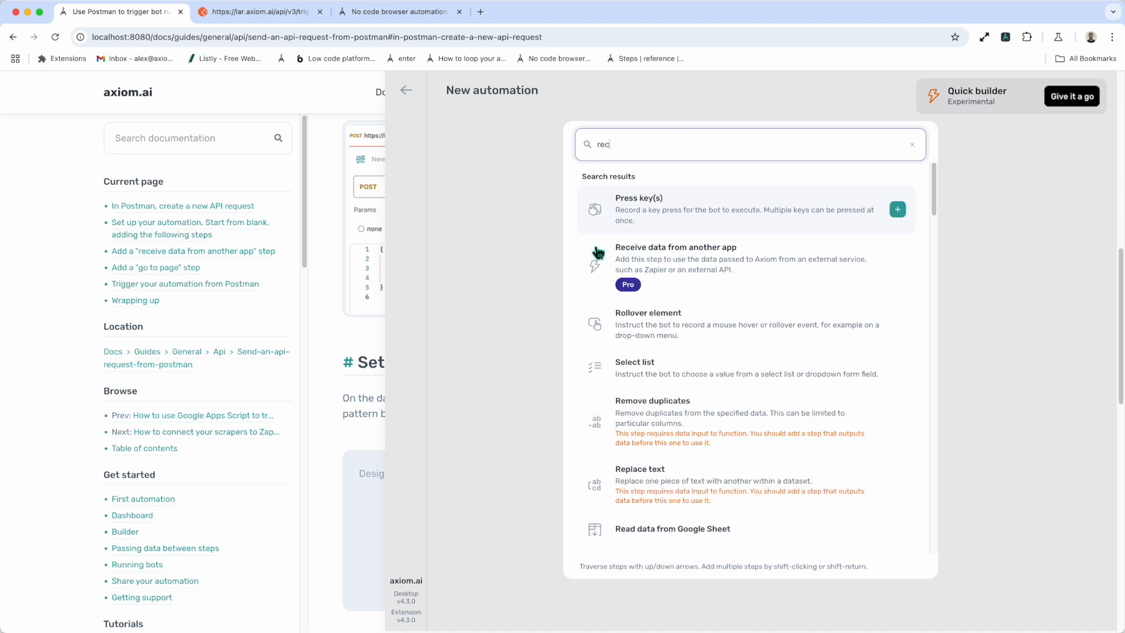
{"action": "left_click", "coordinate": [700, 269]}
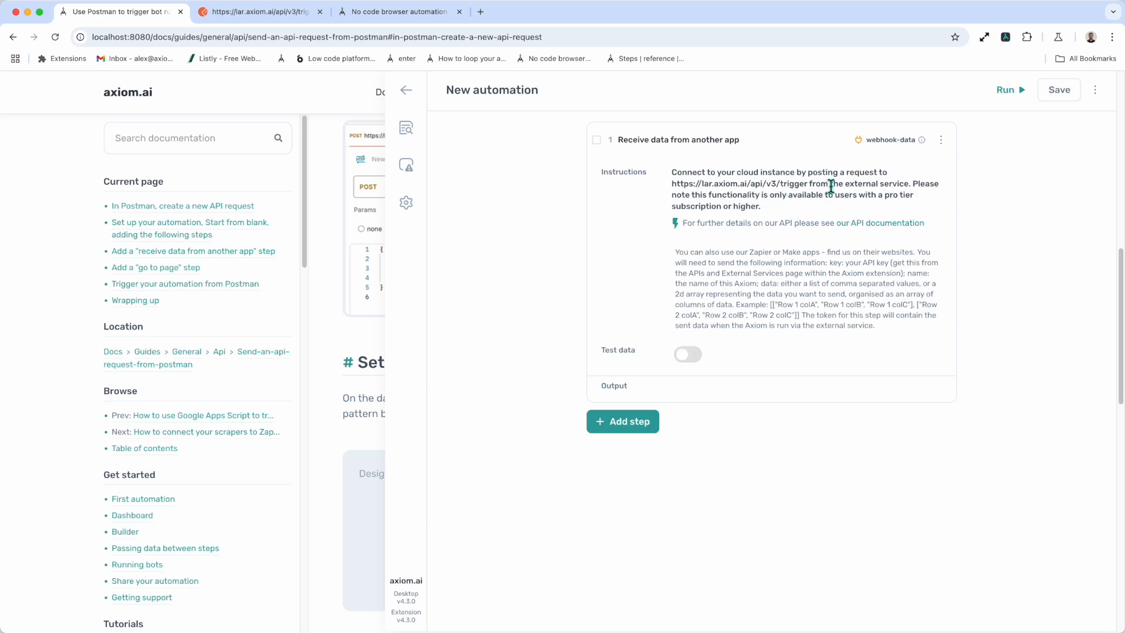
{"action": "left_click_drag", "start_coordinate": [671, 172], "coordinate": [812, 187]}
{"action": "left_click", "coordinate": [812, 188]}
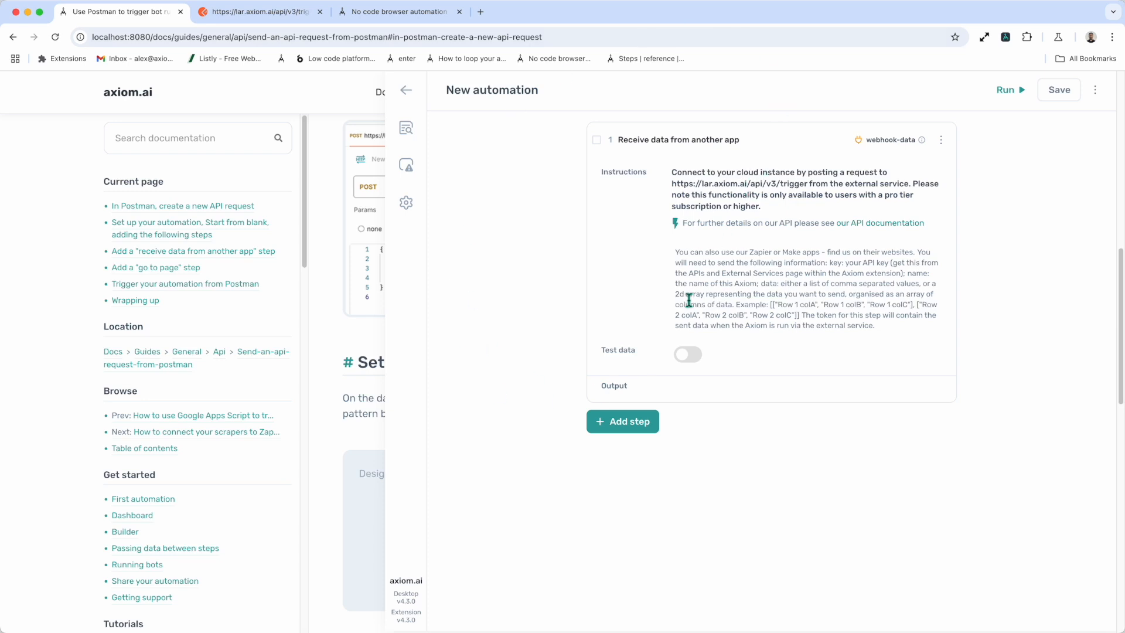
{"action": "left_click", "coordinate": [625, 426]}
{"action": "type", "text": "go"}
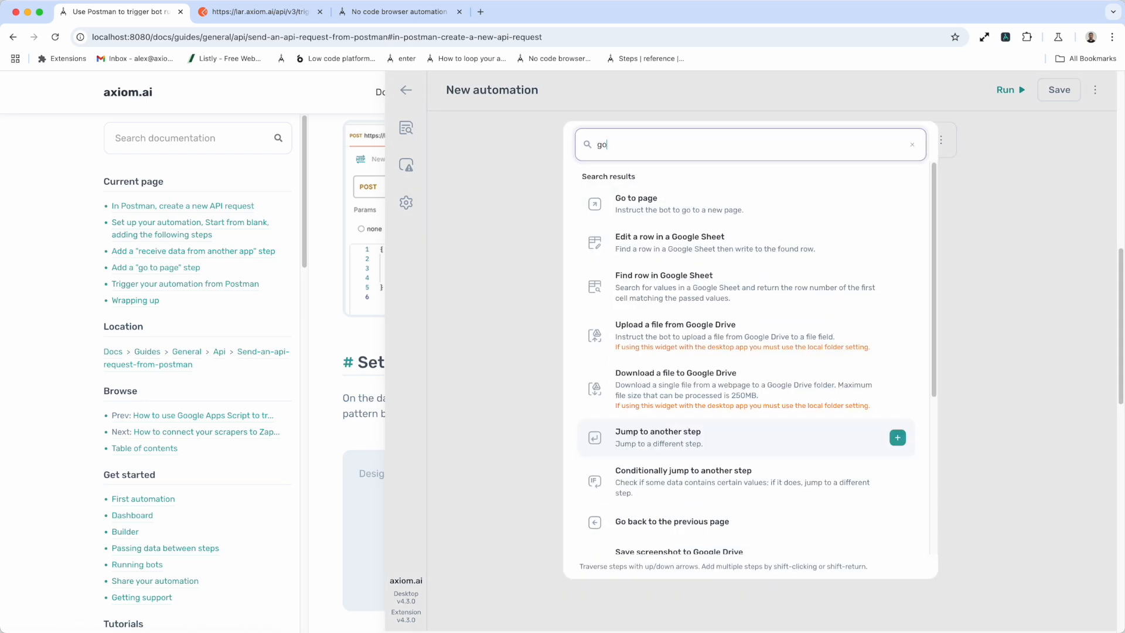
{"action": "left_click", "coordinate": [753, 199]}
{"action": "left_click", "coordinate": [410, 13]}
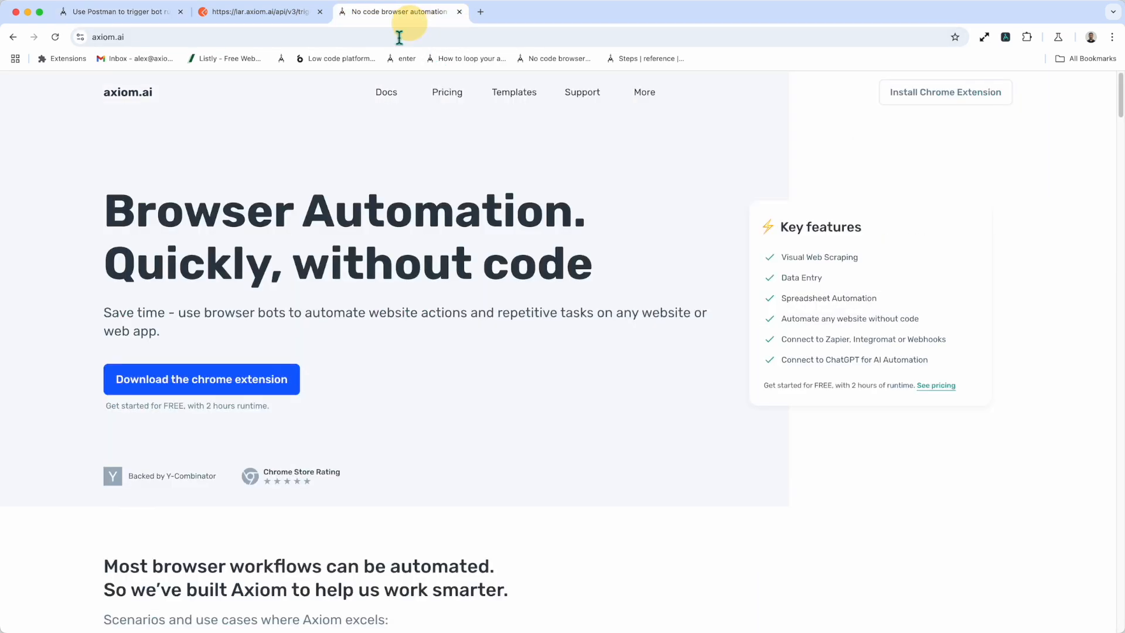
{"action": "left_click", "coordinate": [393, 39]}
{"action": "key", "text": "ctrl+c"}
{"action": "left_click", "coordinate": [117, 12]}
{"action": "left_click", "coordinate": [743, 278]}
{"action": "key", "text": "ctrl+a"}
{"action": "key", "text": "ctrl+v"}
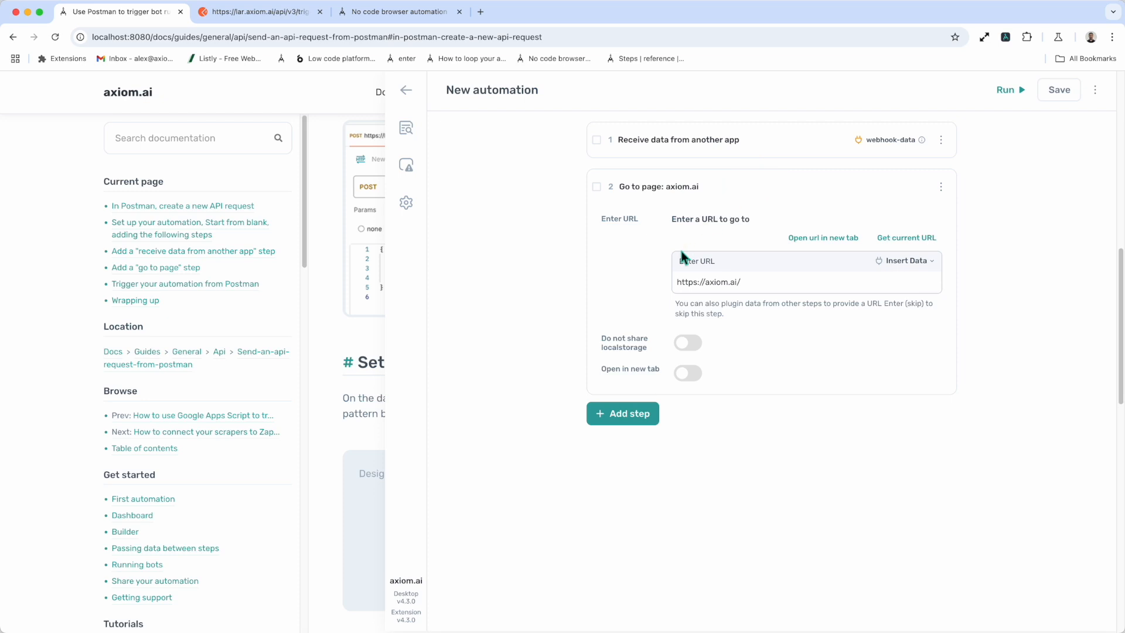
Add a Wait step to the automation after the "Go to page" step.
{"action": "left_click", "coordinate": [737, 195]}
{"action": "left_click", "coordinate": [631, 224]}
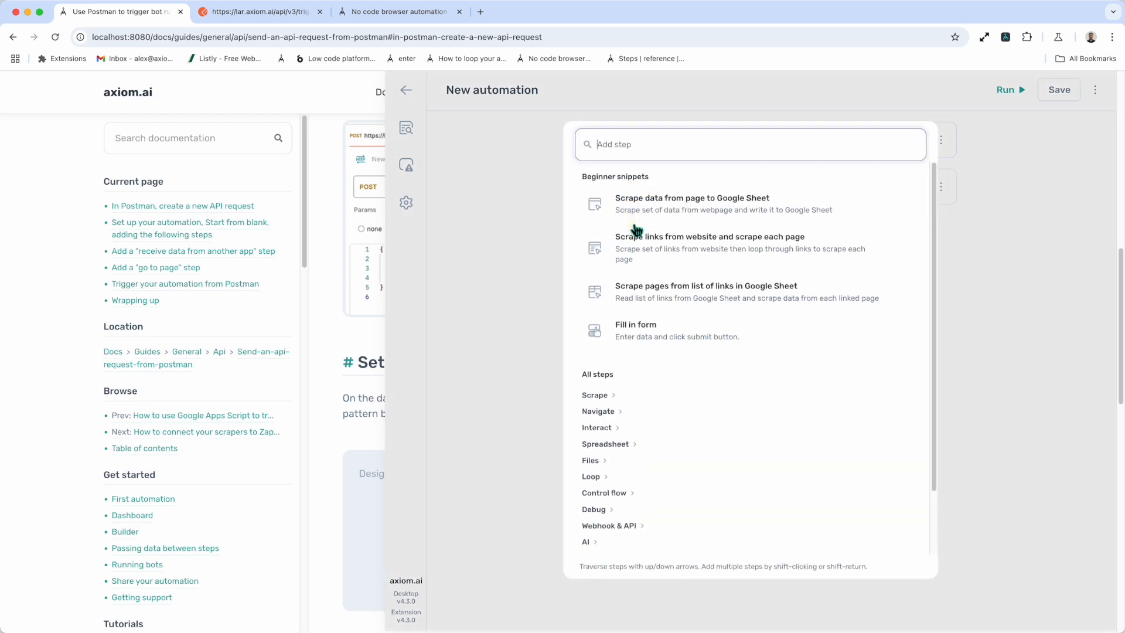
{"action": "type", "text": "wait"}
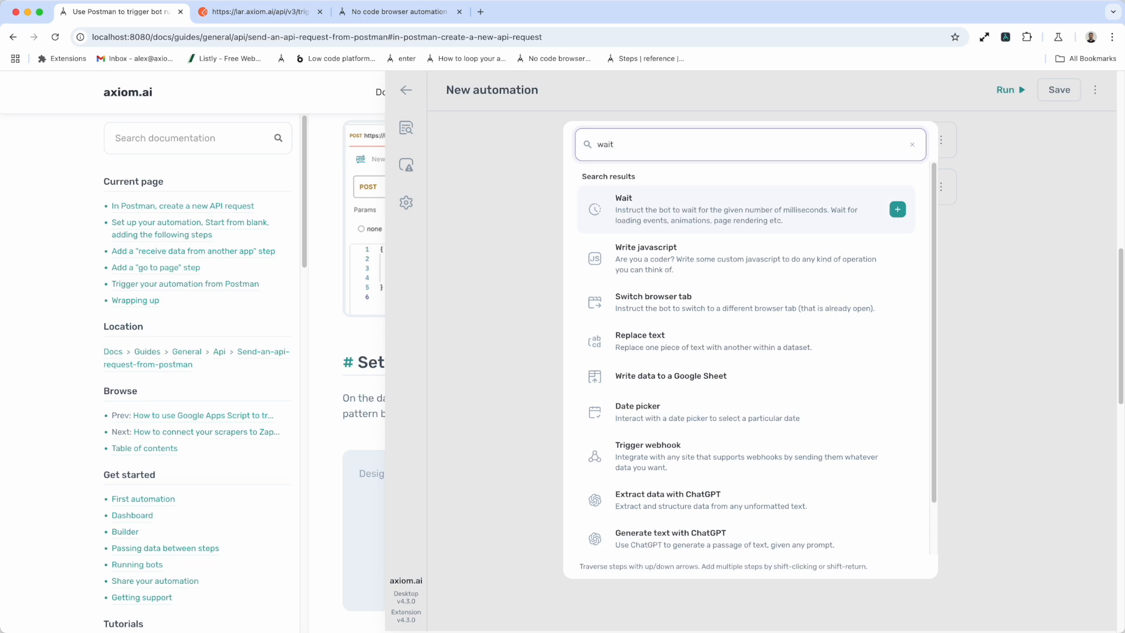
{"action": "left_click", "coordinate": [720, 226]}
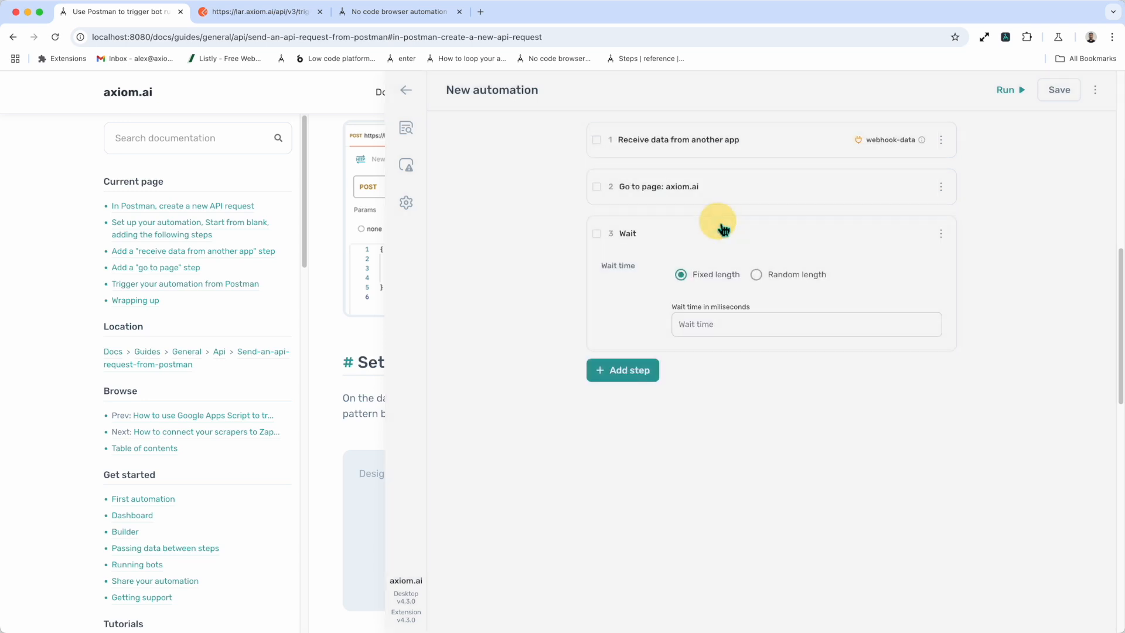
Set the Wait step's fixed wait time to 5000 milliseconds.
{"action": "left_click", "coordinate": [719, 326]}
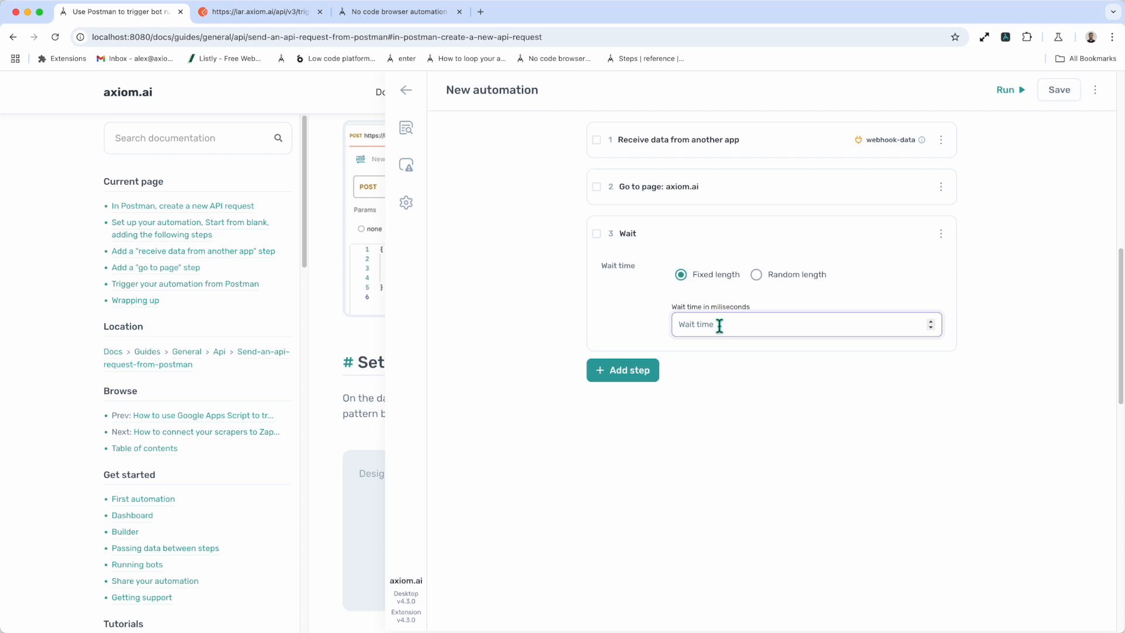
{"action": "type", "text": "5000"}
{"action": "left_click", "coordinate": [718, 230]}
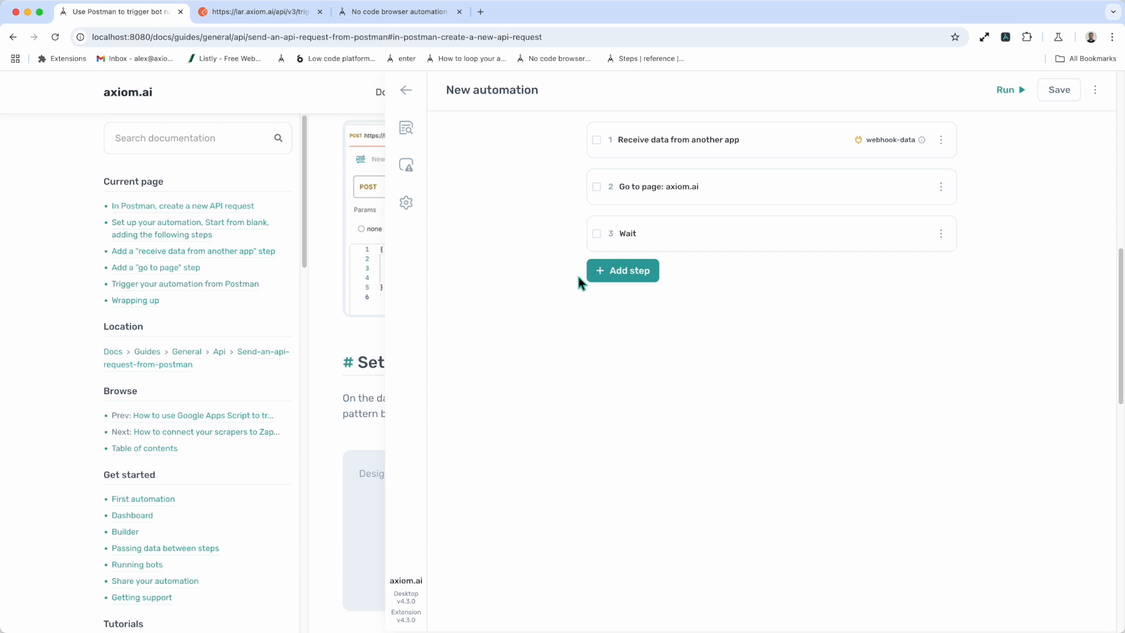
{"action": "left_click", "coordinate": [616, 271]}
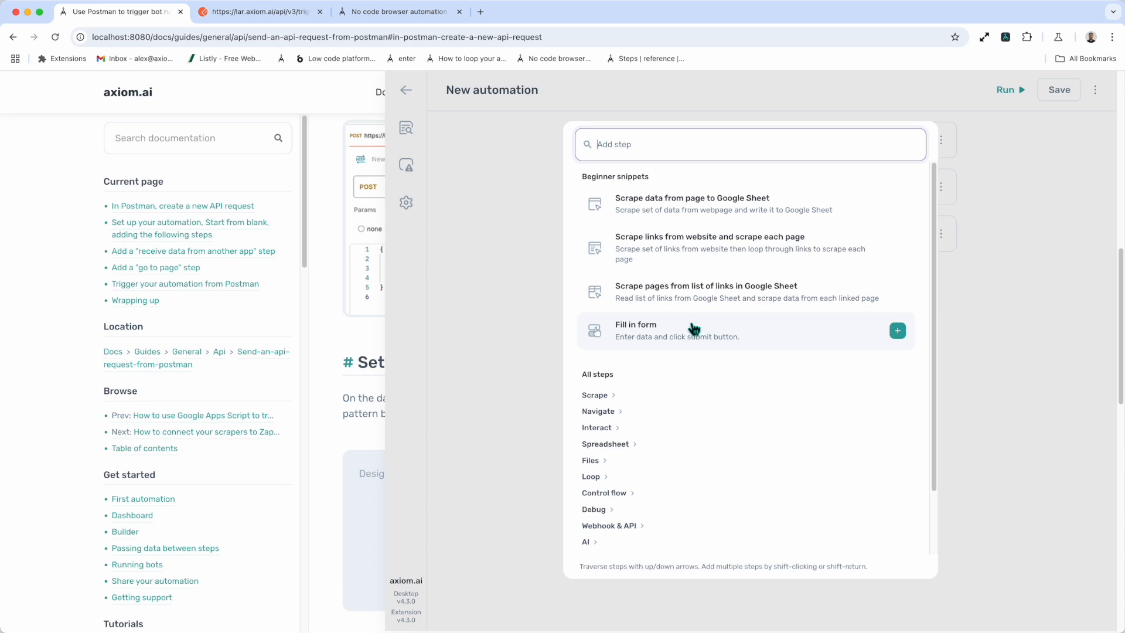
{"action": "left_click", "coordinate": [1013, 311]}
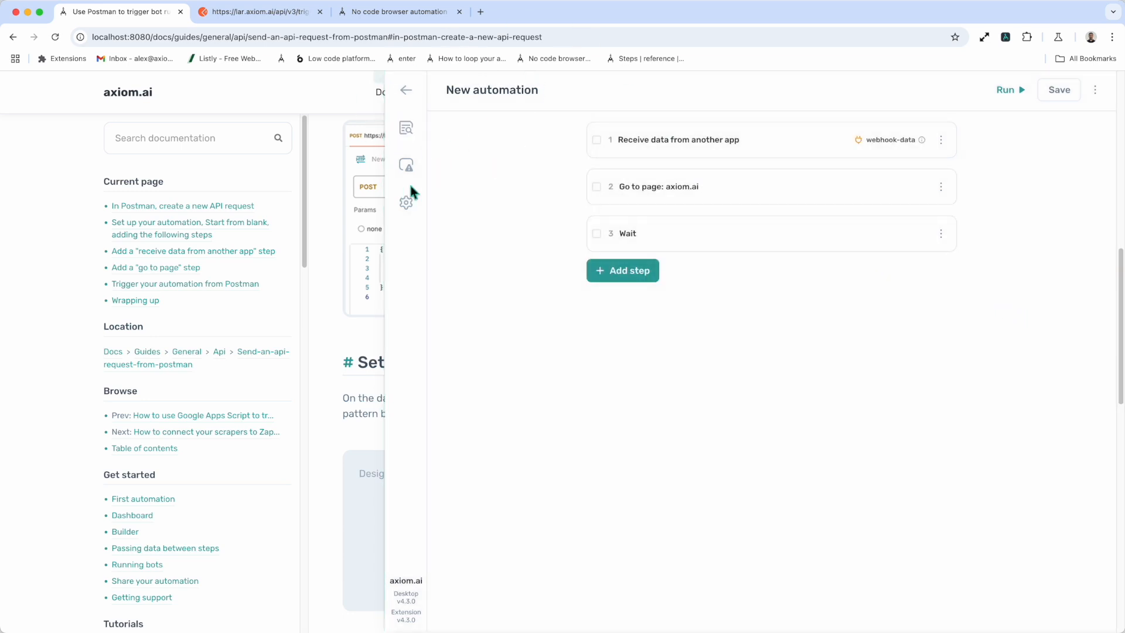
Rename the automation "Test trigger v3", copy that name, and save the automation.
{"action": "left_click", "coordinate": [489, 94]}
{"action": "triple_click", "coordinate": [488, 92]}
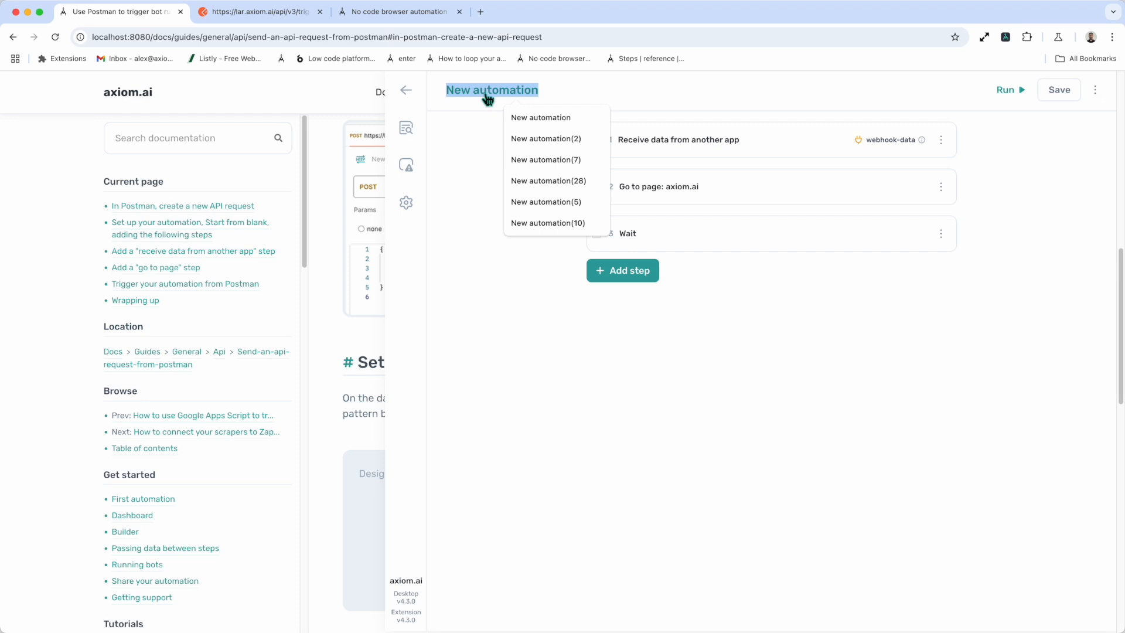
{"action": "type", "text": "Test trigger v3"}
{"action": "key", "text": "super+a"}
{"action": "key", "text": "super+c"}
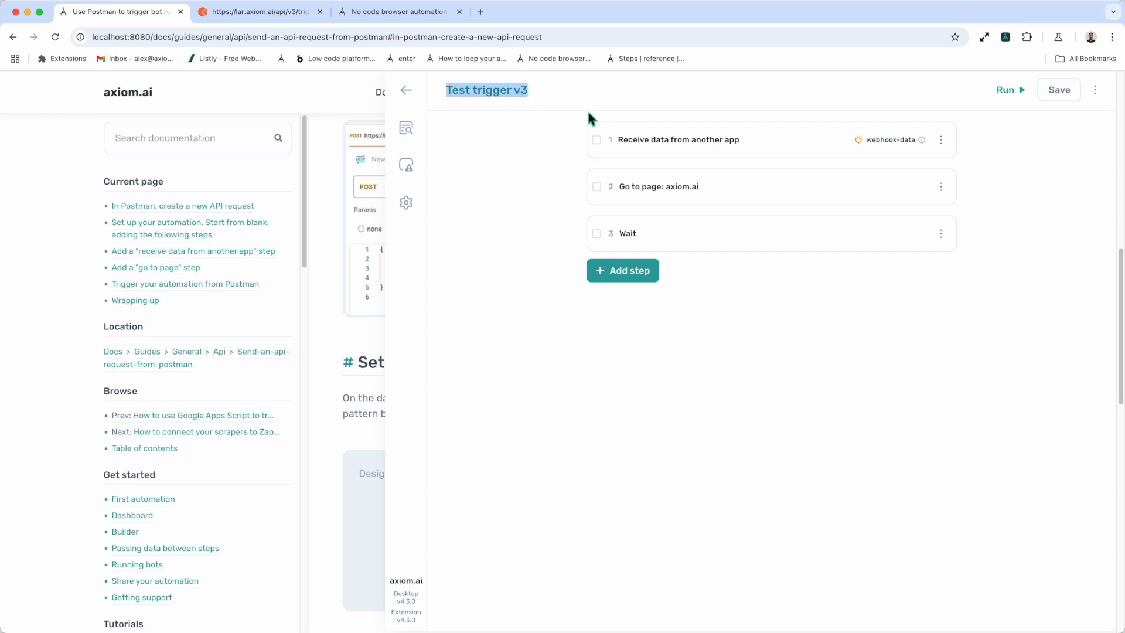
{"action": "left_click", "coordinate": [630, 112]}
{"action": "left_click", "coordinate": [1054, 93]}
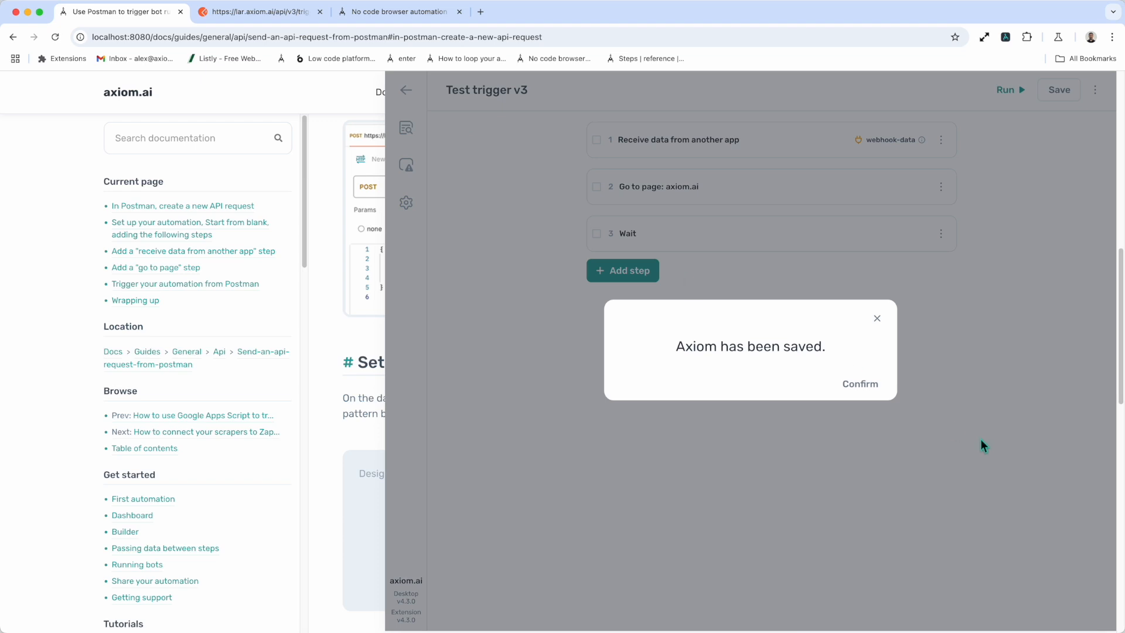
{"action": "left_click", "coordinate": [879, 391]}
Switch to the Postman request and replace the "name" value in the raw JSON body with the copied "Test trigger v3".
{"action": "left_click", "coordinate": [272, 13]}
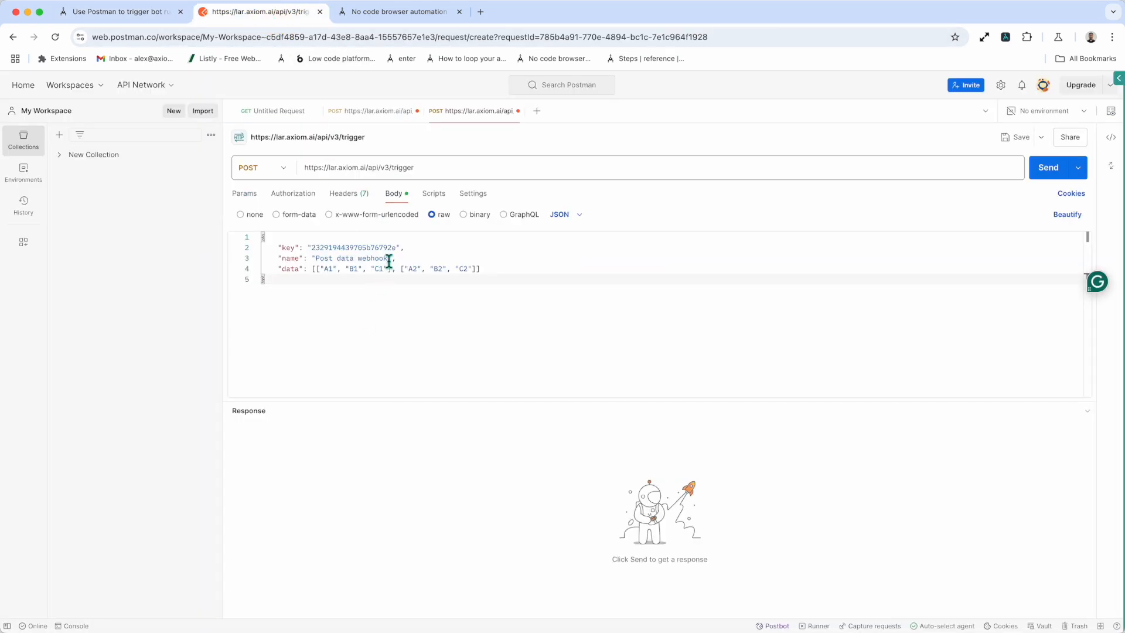
{"action": "left_click_drag", "start_coordinate": [389, 260], "coordinate": [316, 260]}
{"action": "key", "text": "super+v"}
{"action": "left_click", "coordinate": [392, 314]}
Leave the automation in the axiom.ai extension, show the account's API token, and copy it.
{"action": "left_click_drag", "start_coordinate": [398, 248], "coordinate": [315, 249]}
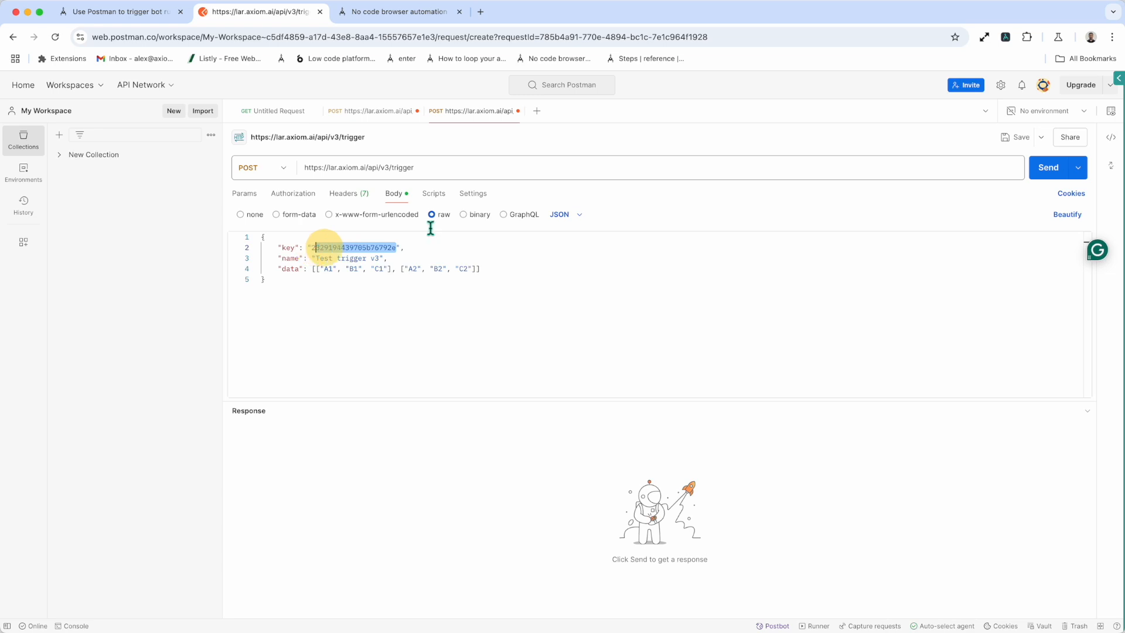
{"action": "left_click", "coordinate": [1117, 78]}
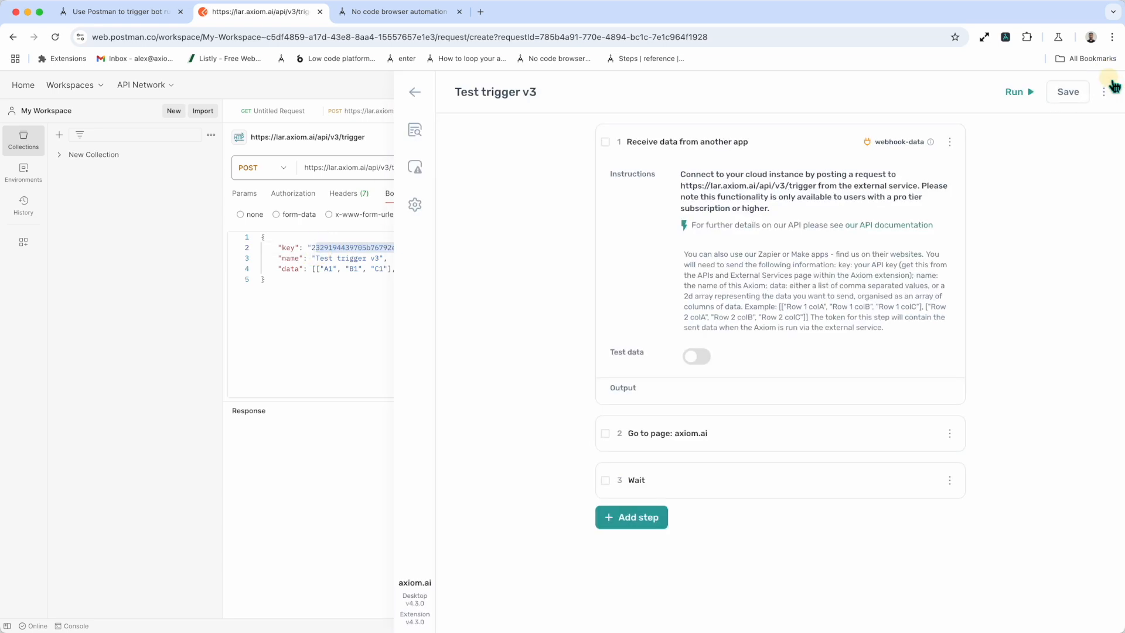
{"action": "left_click", "coordinate": [414, 92]}
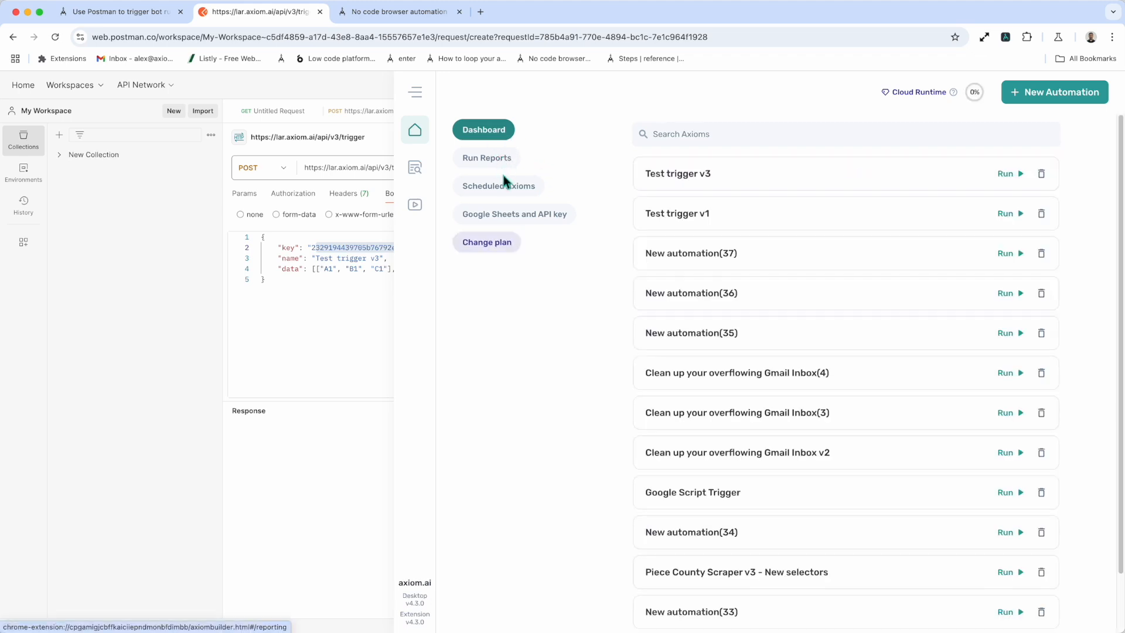
{"action": "left_click", "coordinate": [525, 221]}
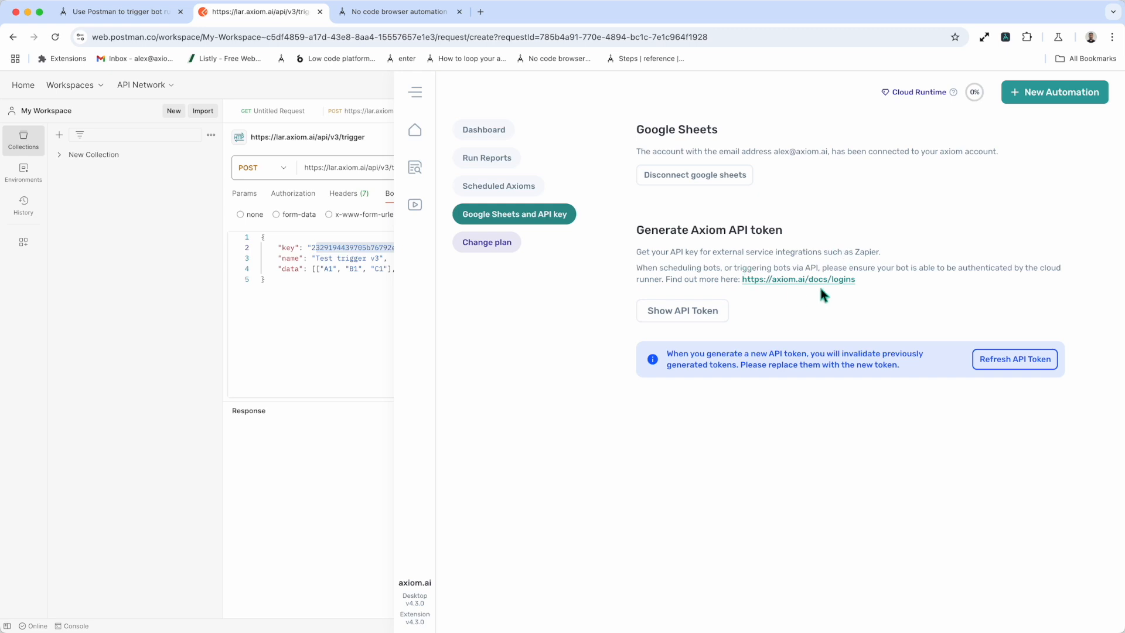
{"action": "left_click", "coordinate": [708, 318]}
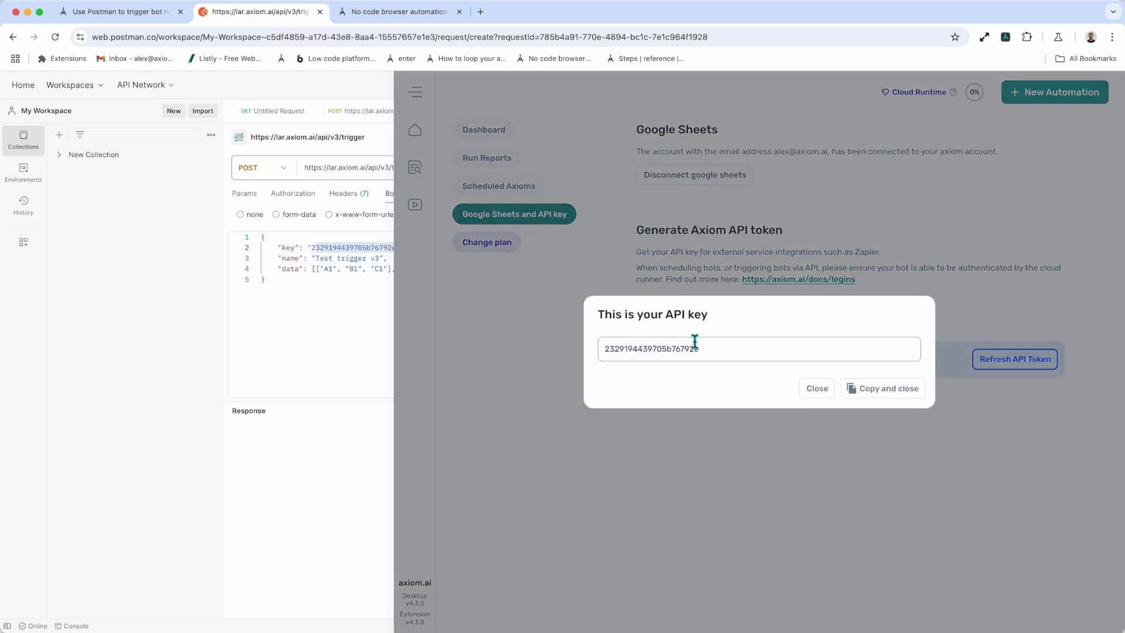
{"action": "double_click", "coordinate": [692, 348]}
{"action": "left_click", "coordinate": [887, 389]}
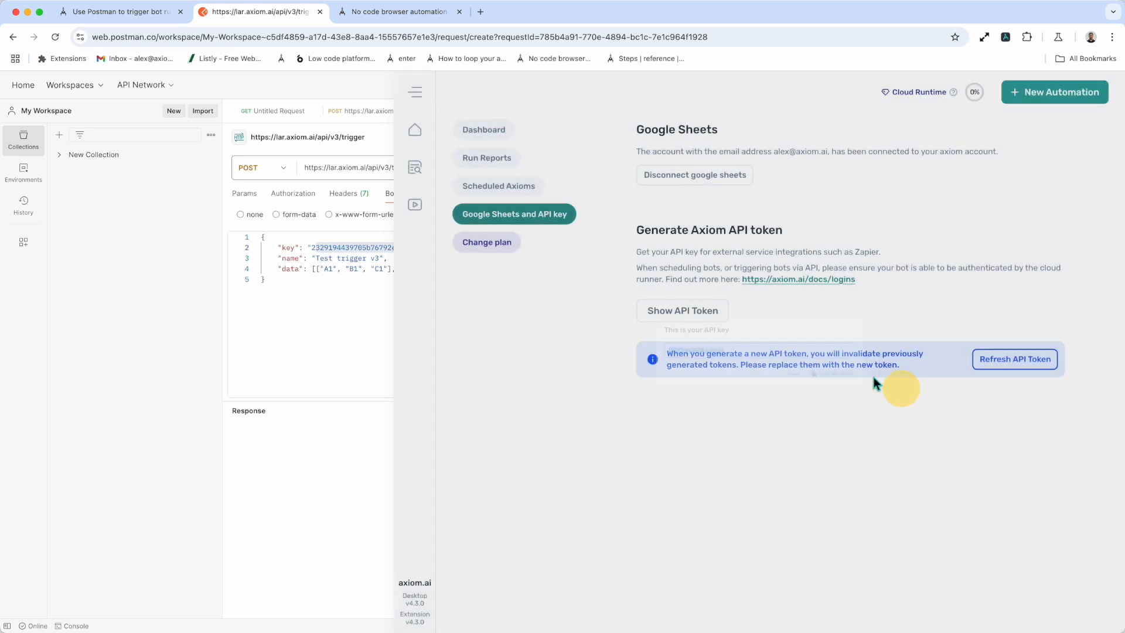
Return to the Postman request and paste the copied API key over the "key" value in the JSON body.
{"action": "left_click", "coordinate": [409, 89]}
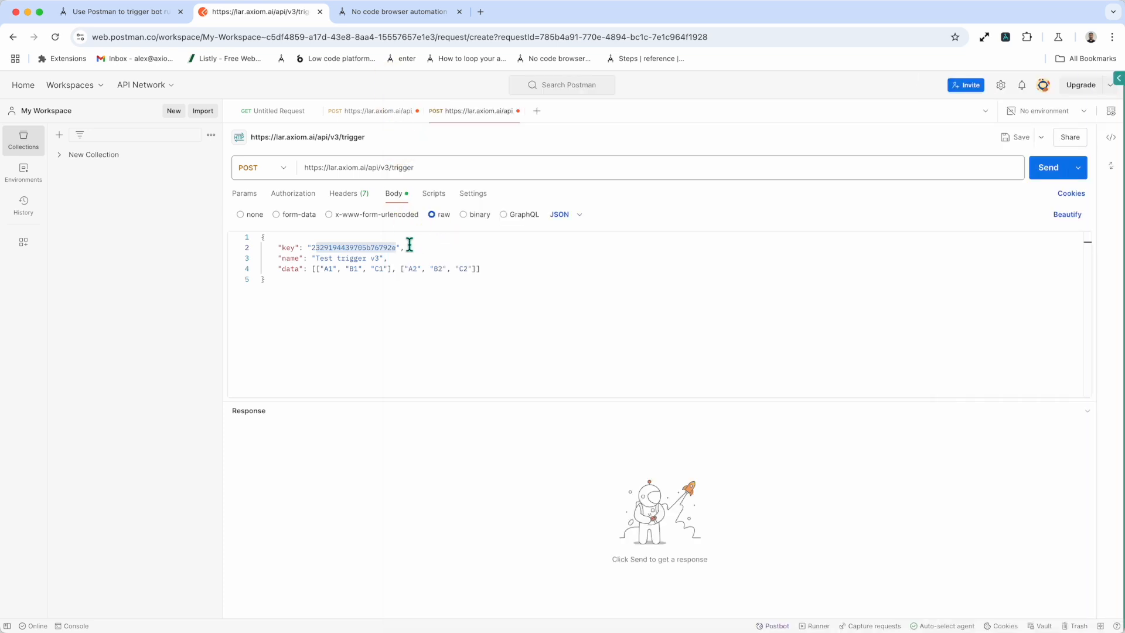
{"action": "left_click_drag", "start_coordinate": [316, 248], "coordinate": [398, 248]}
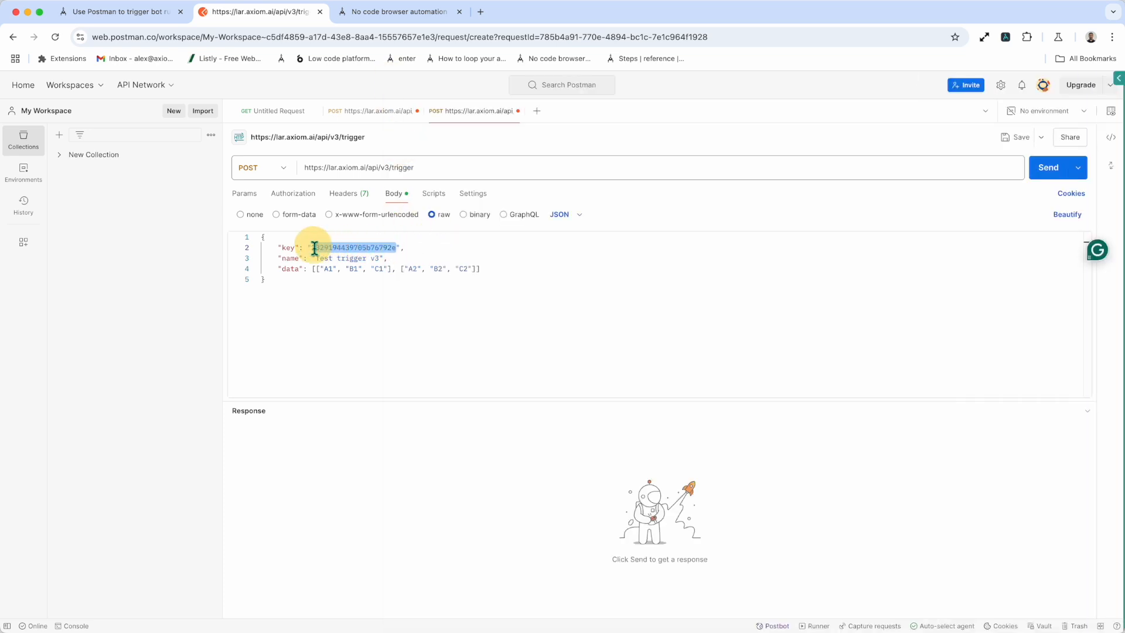
{"action": "key", "text": "super+v"}
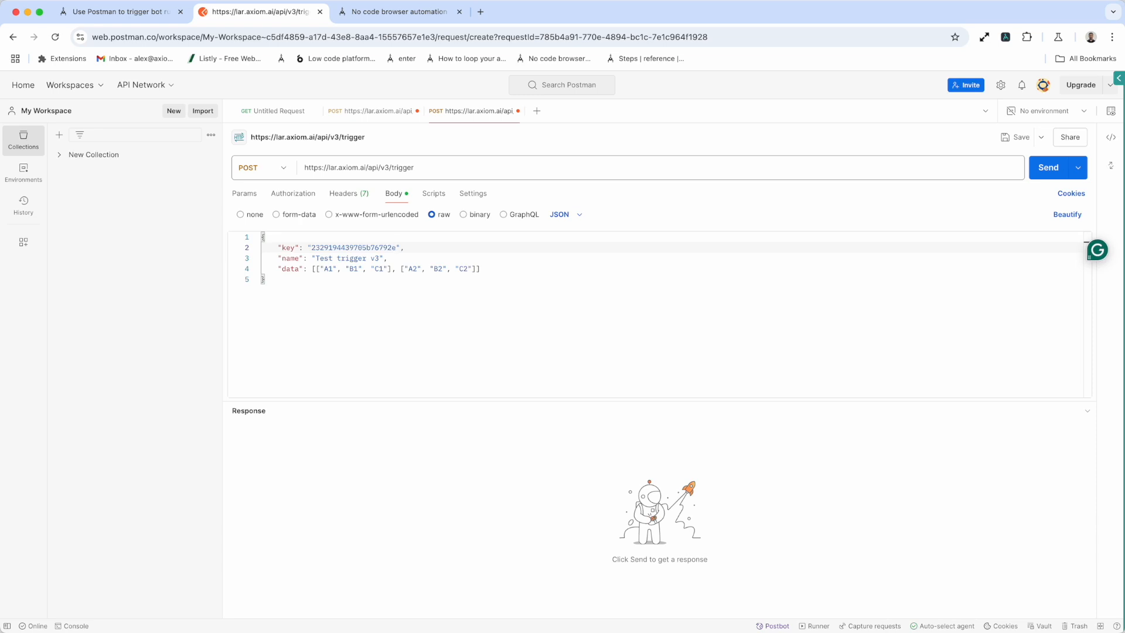
{"action": "left_click", "coordinate": [930, 220]}
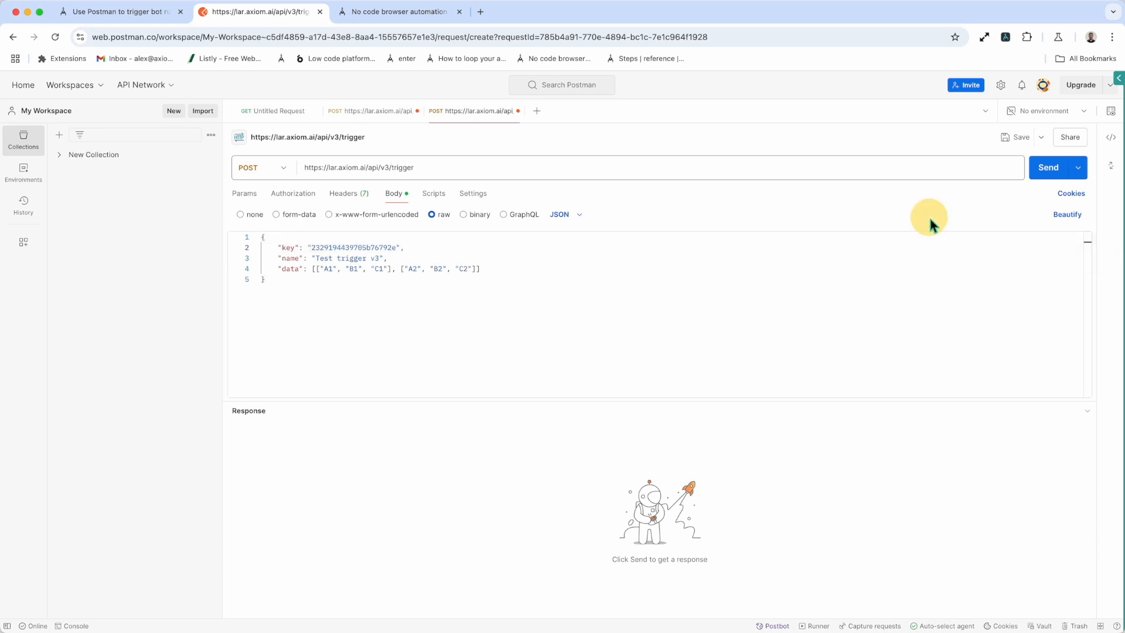
Send the POST request and open the returned browser link, including its access password, in the tab holding the axiom.ai homepage.
{"action": "left_click", "coordinate": [1049, 168]}
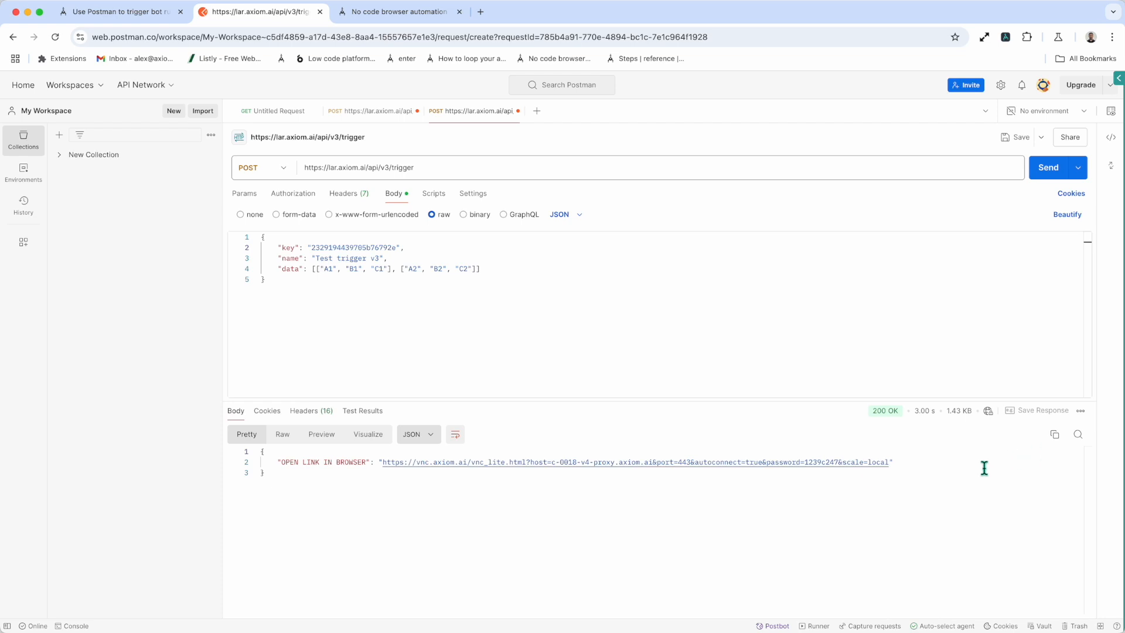
{"action": "left_click_drag", "start_coordinate": [891, 463], "coordinate": [382, 462]}
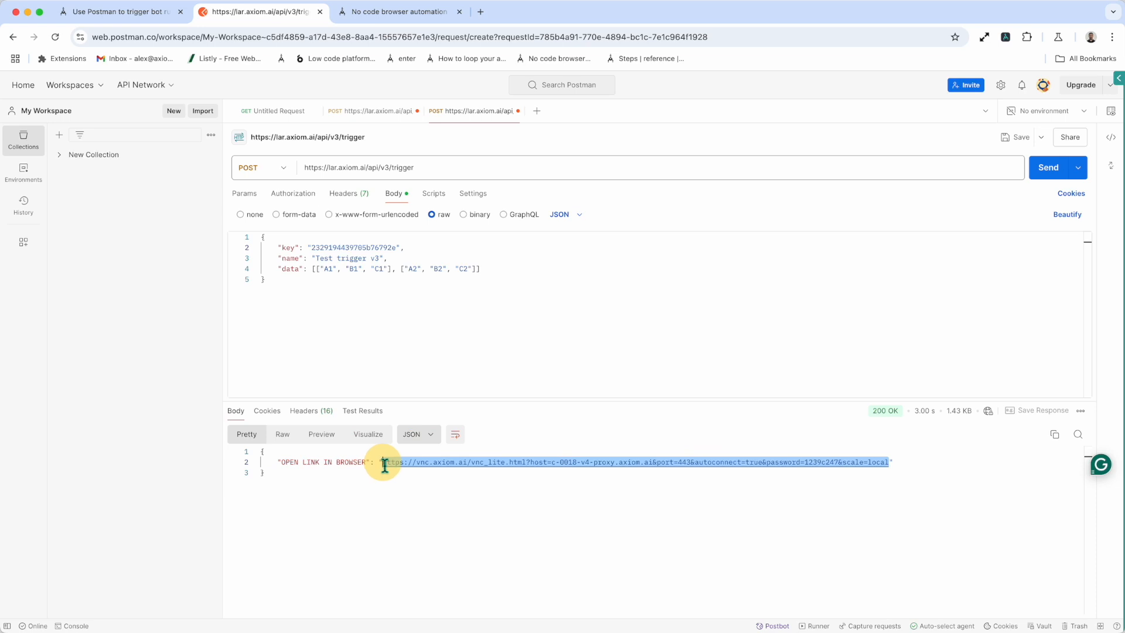
{"action": "left_click", "coordinate": [431, 12]}
{"action": "left_click", "coordinate": [431, 36]}
{"action": "left_click", "coordinate": [433, 36]}
{"action": "key", "text": "super+a"}
{"action": "key", "text": "super+v"}
{"action": "key", "text": "Return"}
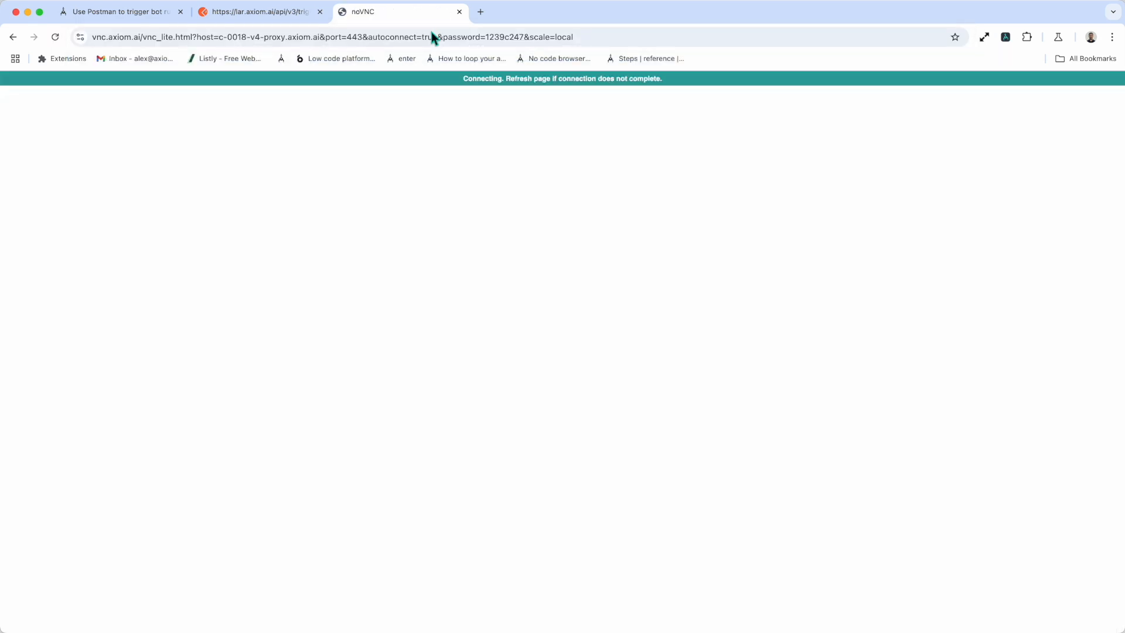